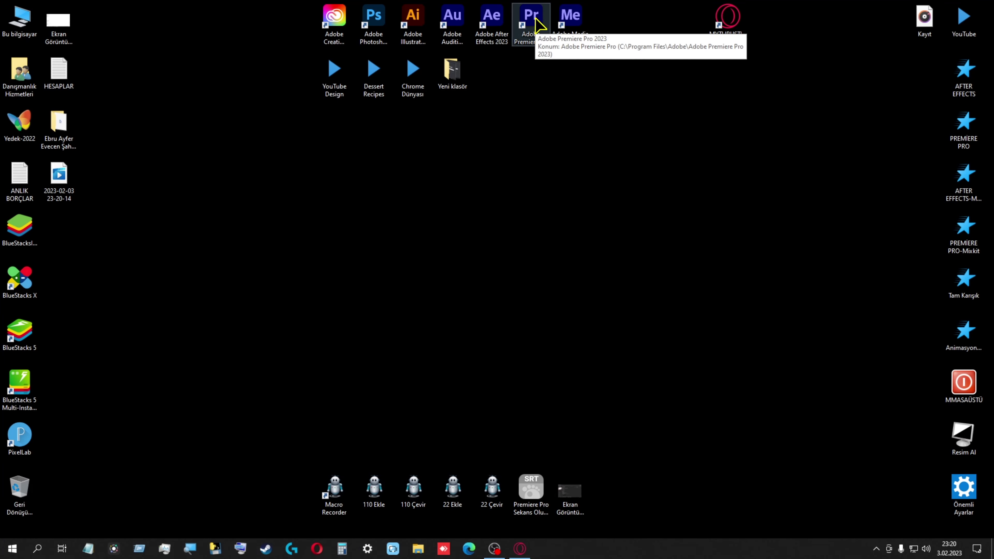
Step: Launch Adobe Premiere Pro 2023 from its desktop shortcut
double_click(540, 25)
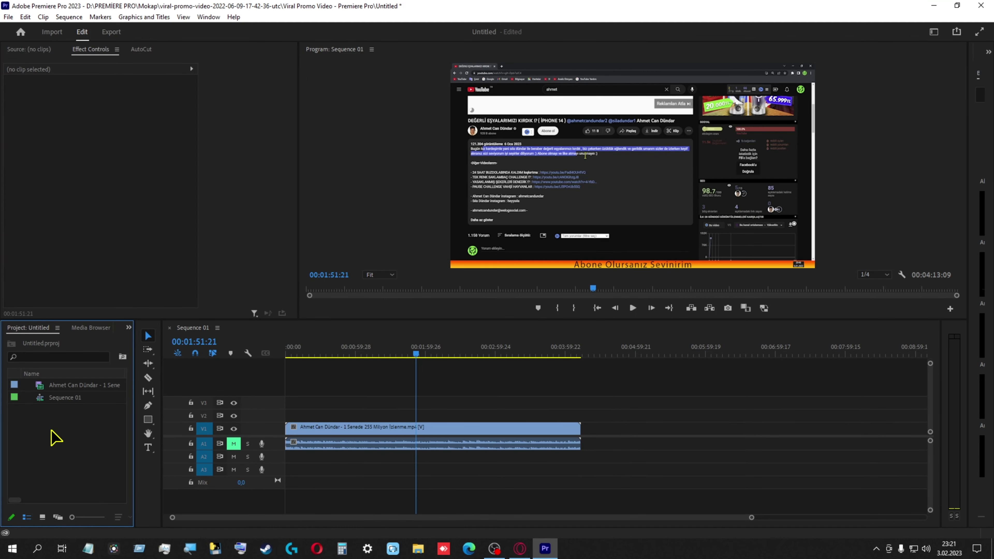
Step: Import premiere-pro.png and drop it on the timeline on V2
double_click(58, 438)
double_click(60, 195)
drag(73, 386, 358, 415)
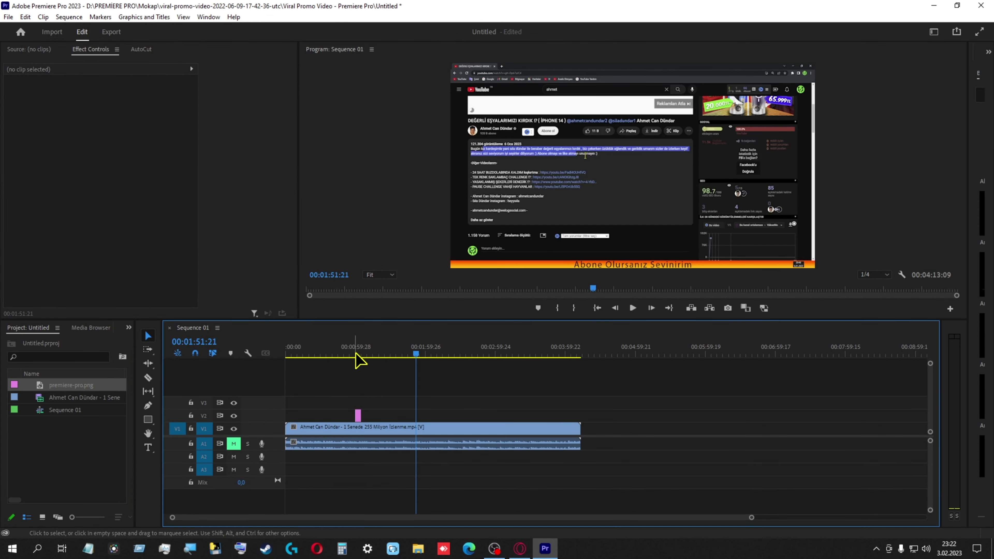
click(357, 355)
Step: Delete the original video and audio clips and move the PNG down to V1
drag(579, 427, 373, 428)
drag(612, 480, 434, 444)
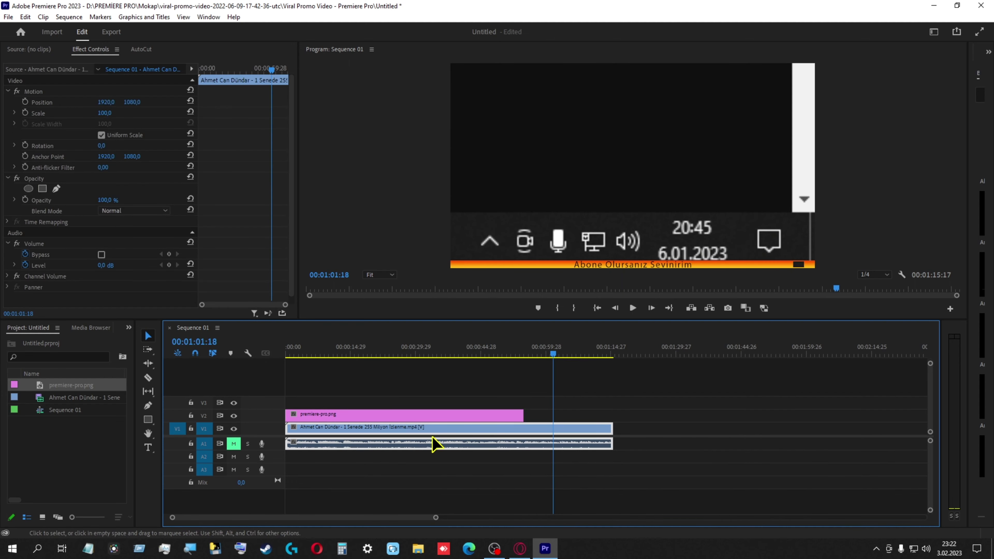
key(Delete)
drag(362, 417, 362, 430)
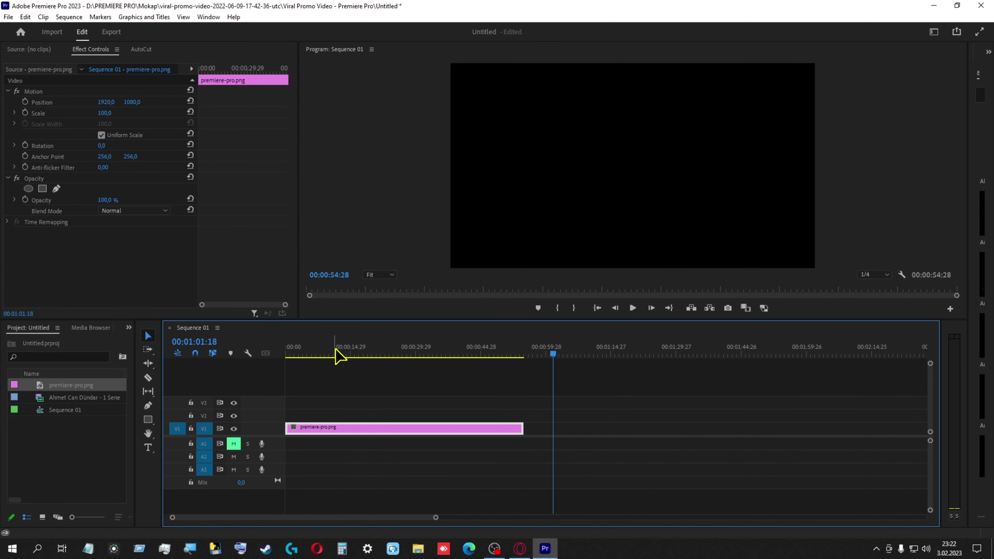
Step: Trim the logo clip's end at about nine seconds (00:00:09:24)
drag(337, 354, 446, 355)
click(326, 355)
key(w)
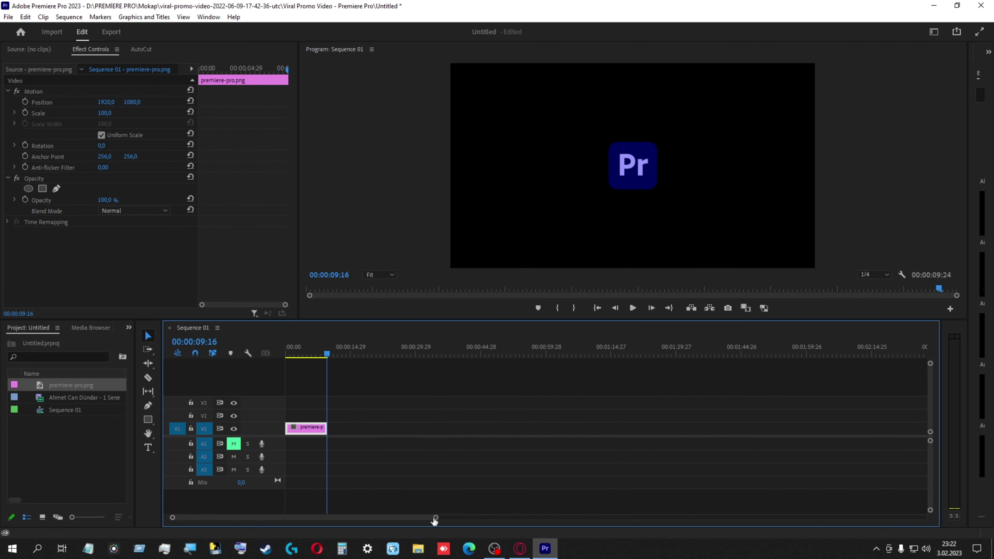
click(399, 513)
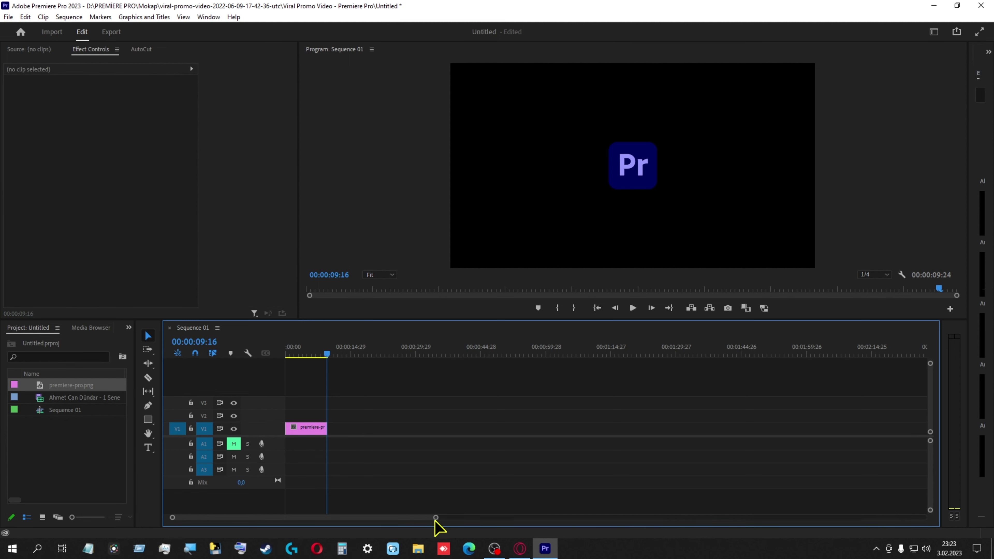
drag(435, 517, 344, 517)
mouse_move(370, 354)
mouse_down()
mouse_move(465, 358)
mouse_move(283, 355)
mouse_up()
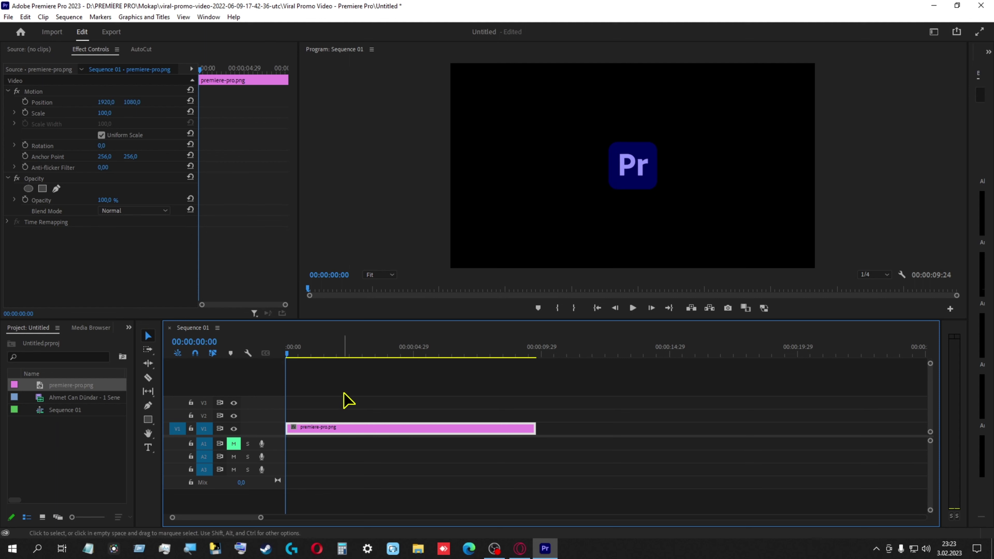
Step: Enable keyframing for Position, Scale, Rotation, Anchor Point and Anti-flicker Filter
click(25, 102)
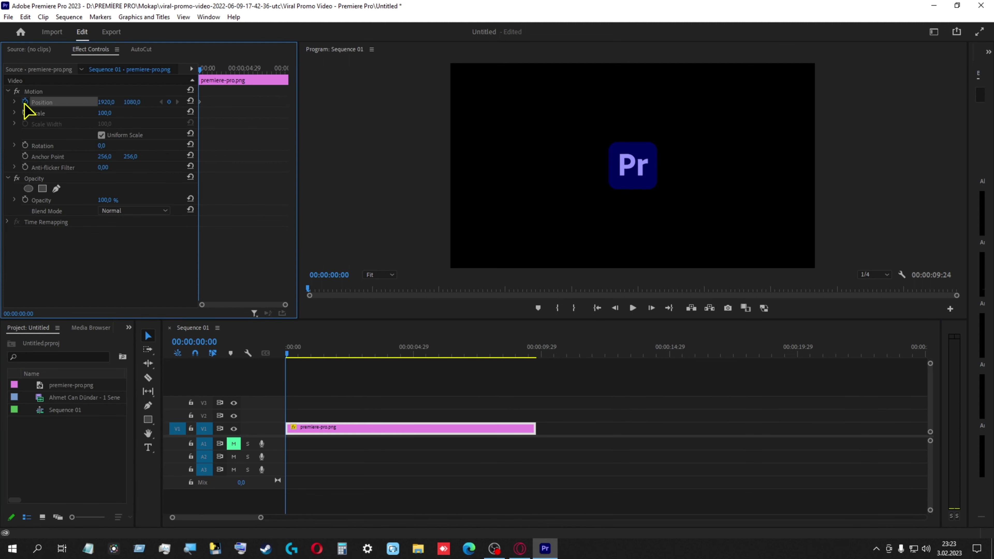
click(25, 112)
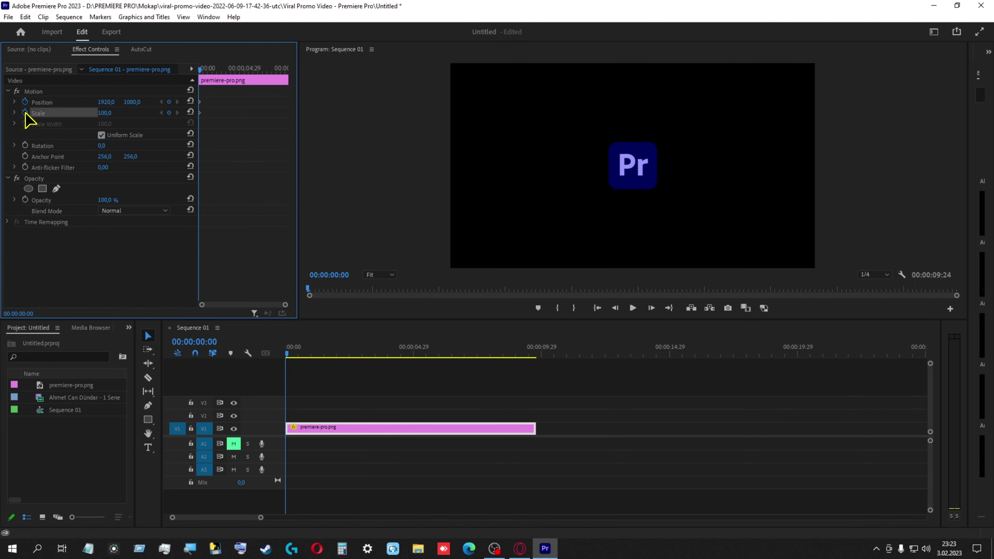
click(25, 145)
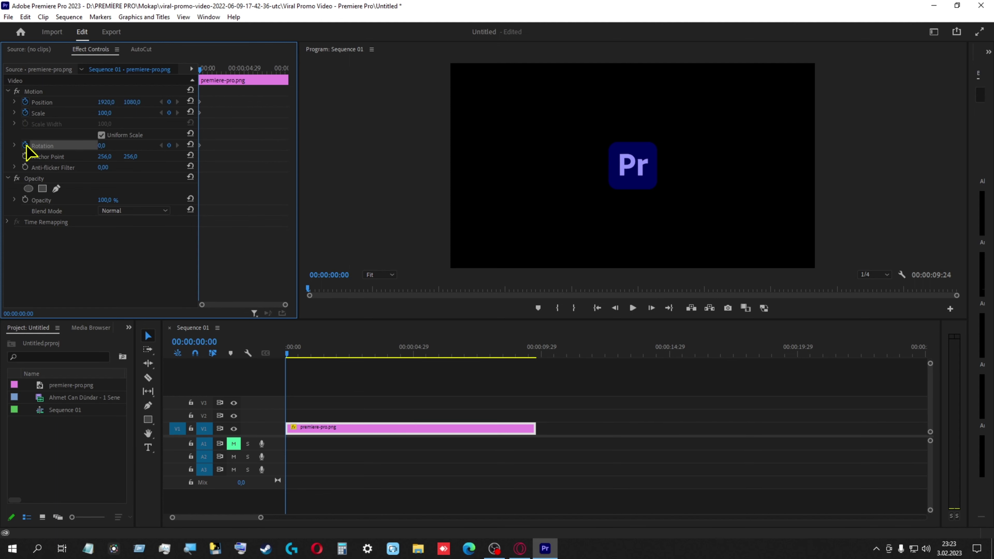
click(25, 156)
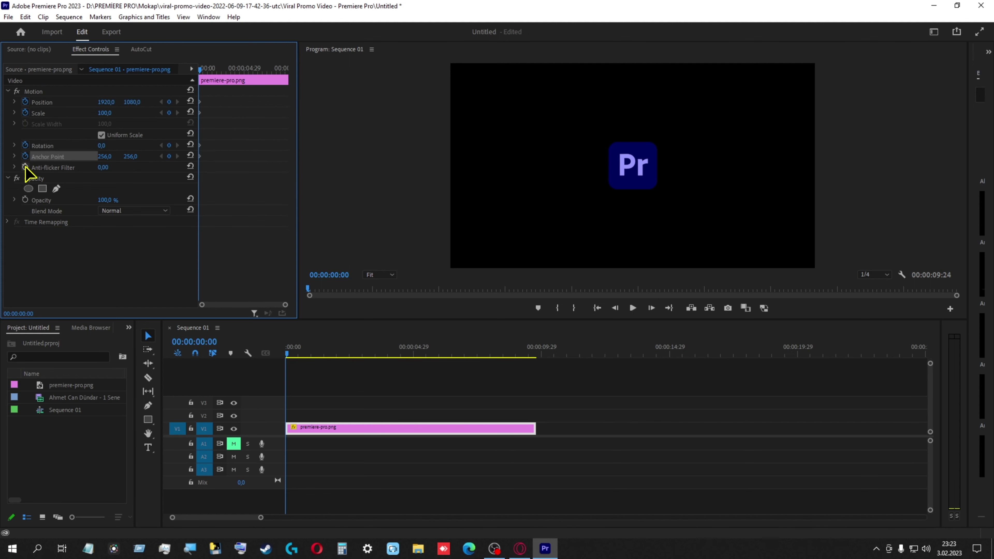
click(25, 167)
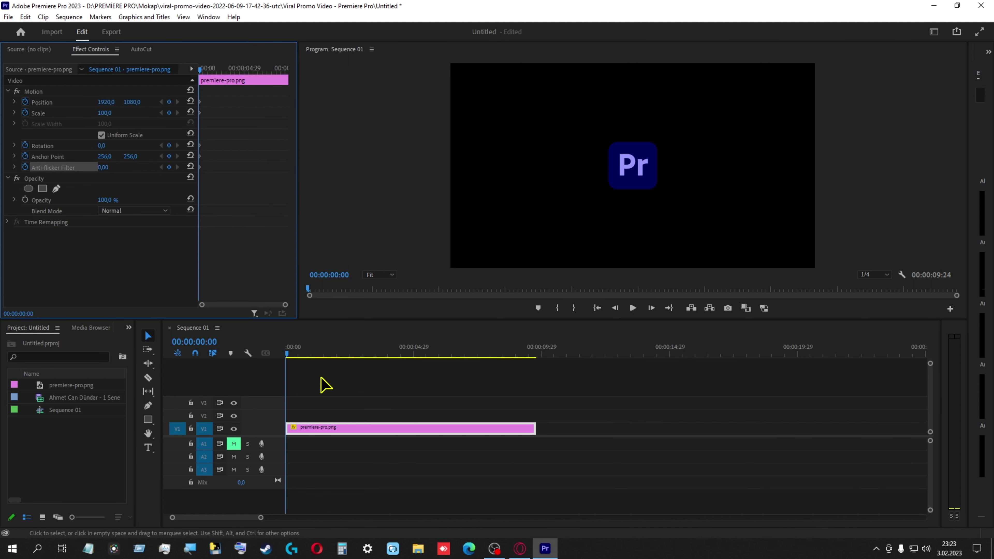
Step: Keyframe Position X 2654 at ~4 s, then scale 144, left-of-centre position and Anti-flicker 1,00 at ~7 s
drag(323, 354, 382, 354)
mouse_move(105, 102)
mouse_down()
mouse_move(81, 103)
mouse_move(113, 102)
mouse_move(112, 113)
mouse_move(172, 145)
mouse_up()
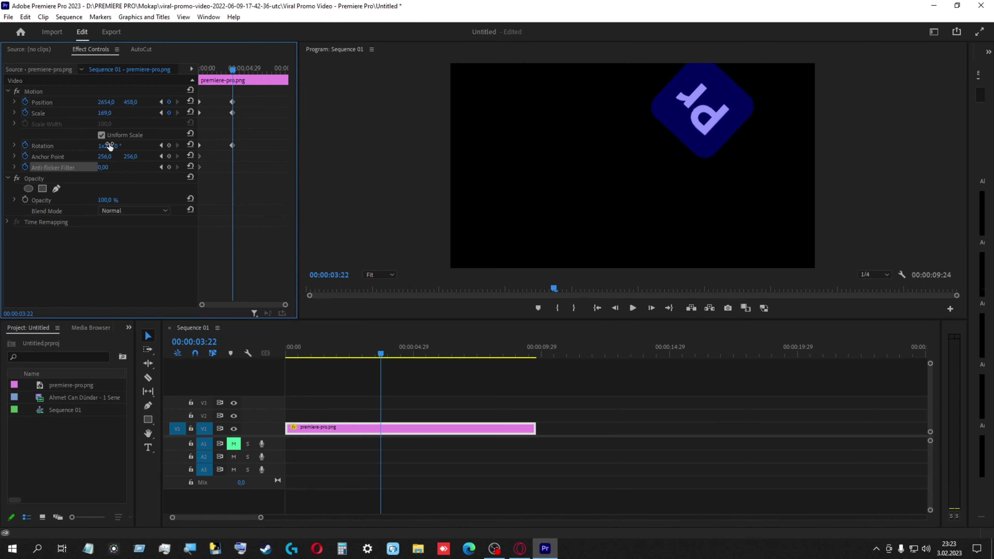
click(465, 354)
drag(105, 113, 132, 104)
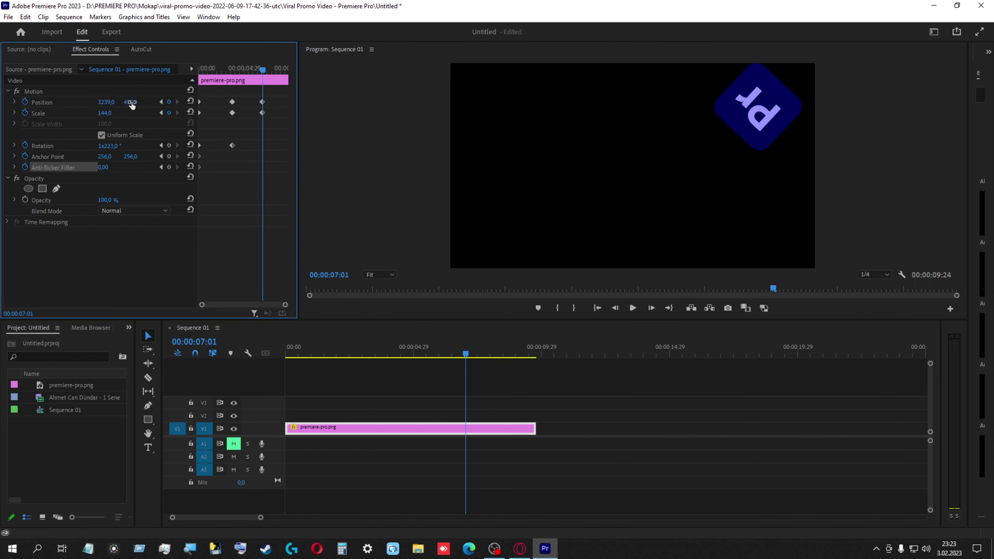
drag(758, 107, 541, 161)
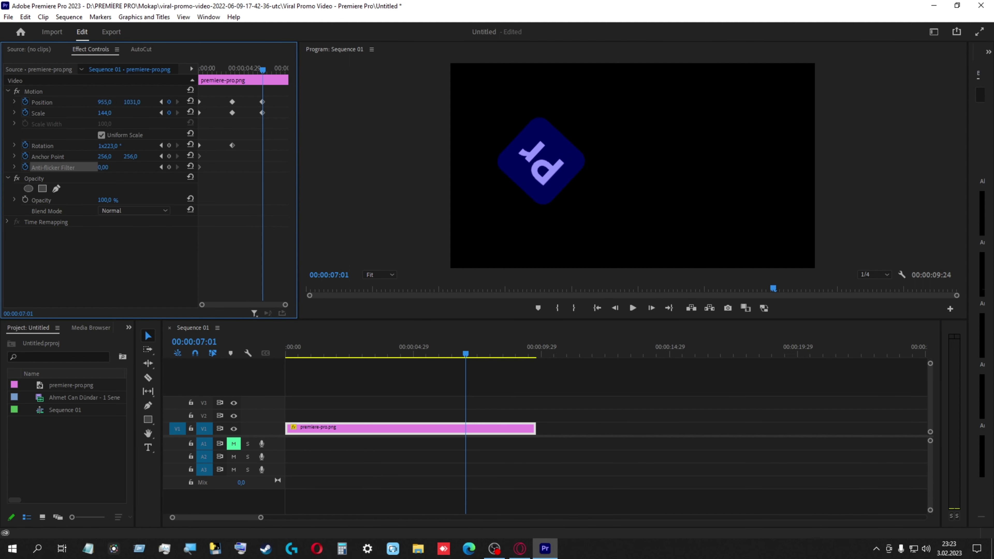
mouse_move(103, 167)
mouse_down()
mouse_move(87, 167)
mouse_move(109, 147)
mouse_up()
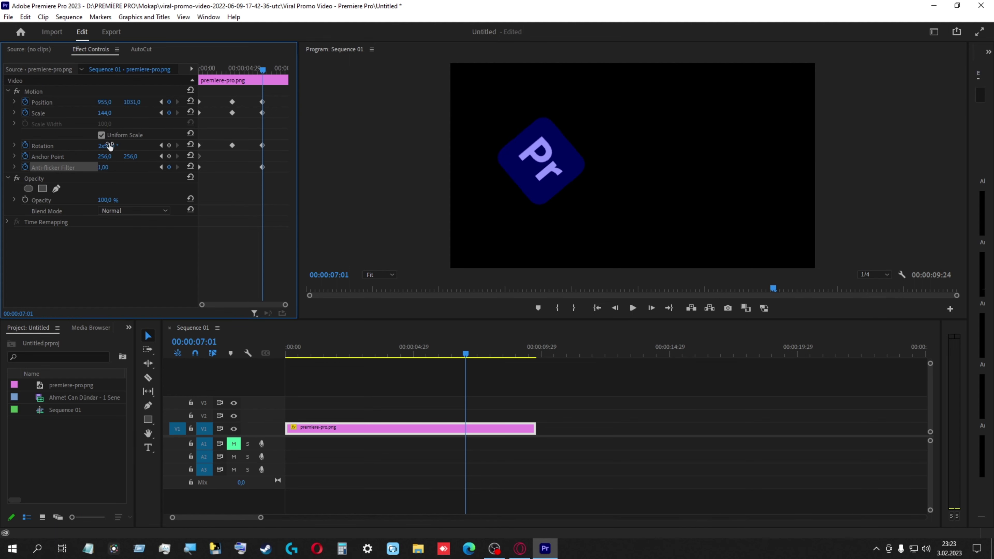
click(529, 354)
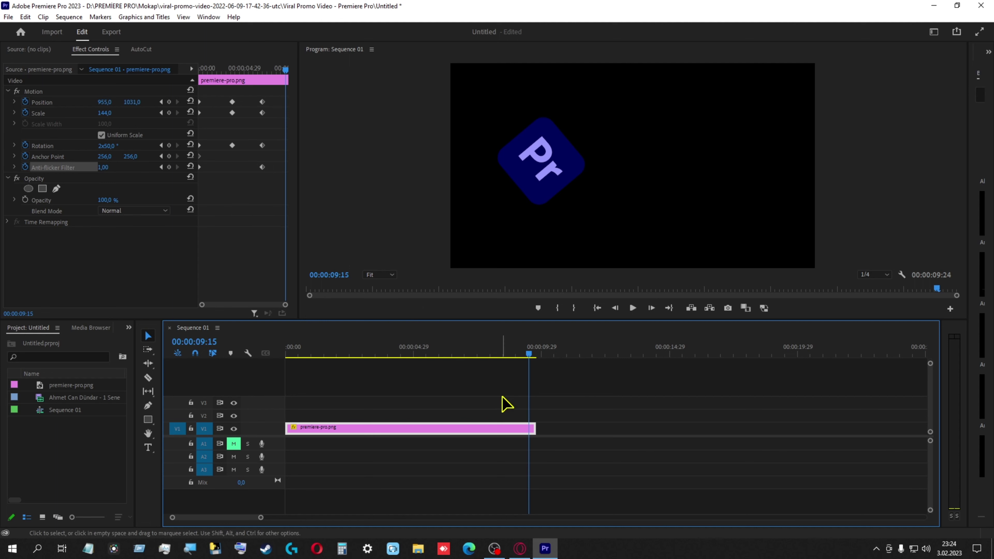
click(532, 354)
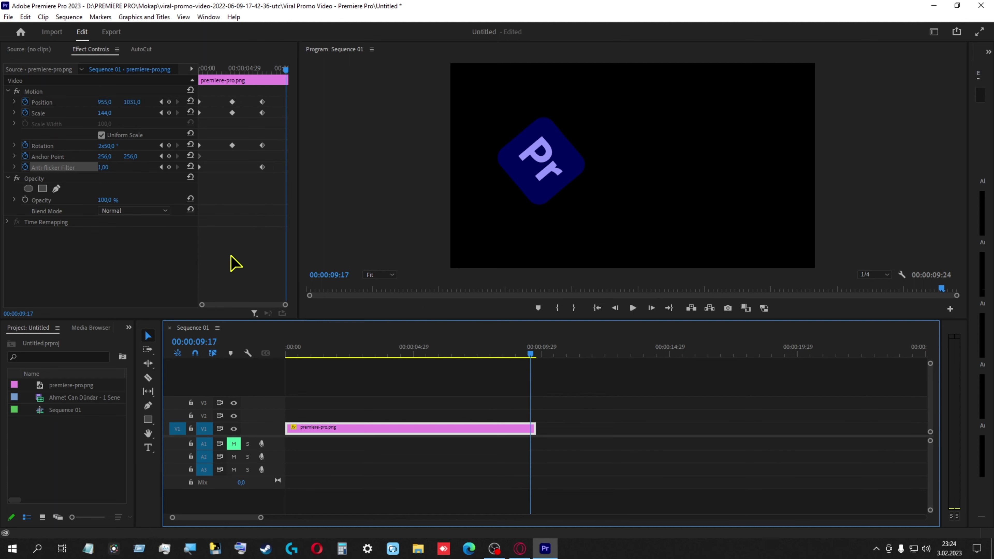
click(234, 263)
key(End)
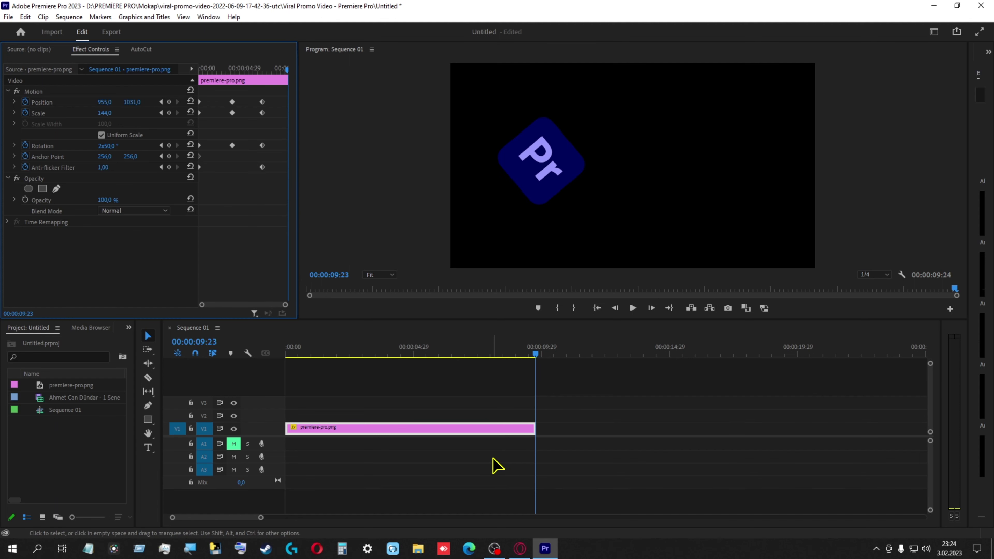
click(493, 354)
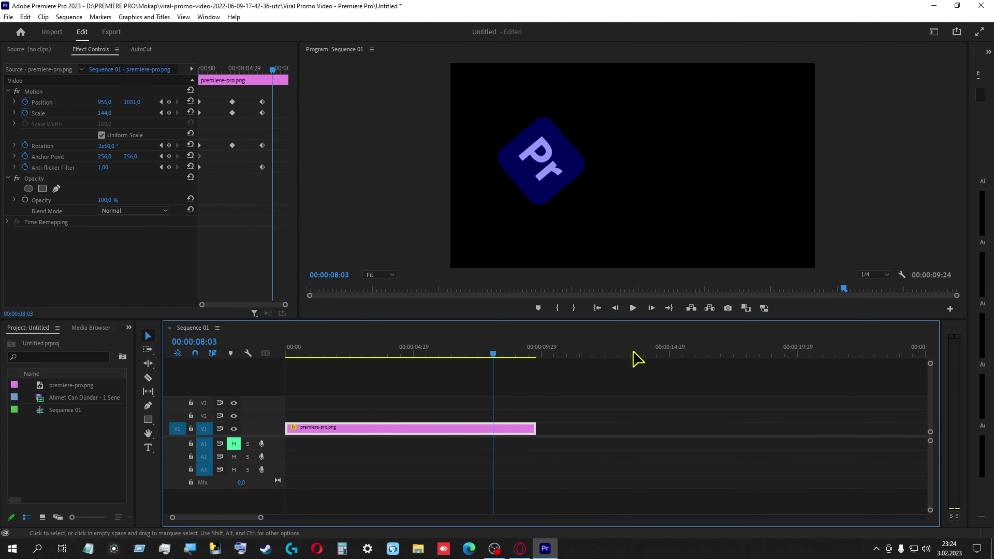
click(669, 308)
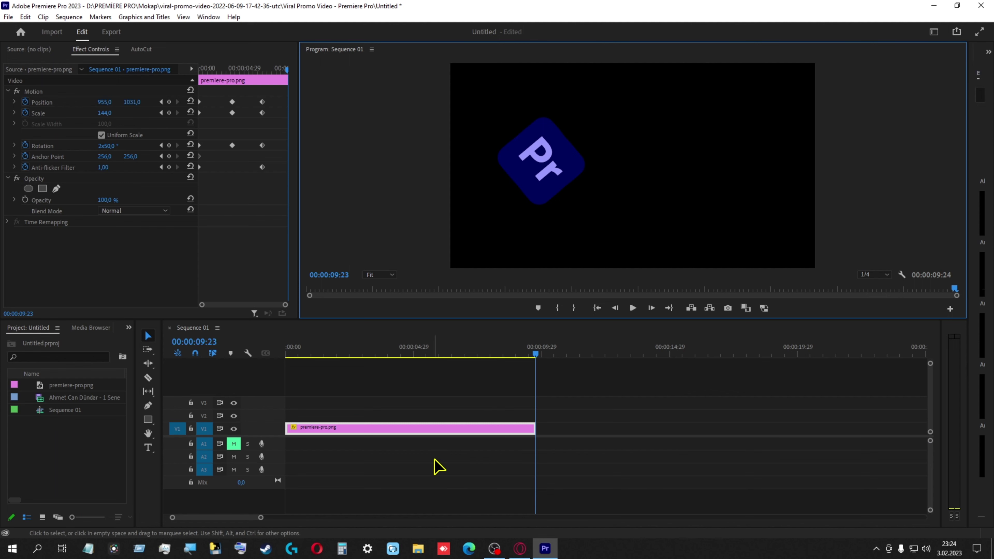
click(496, 352)
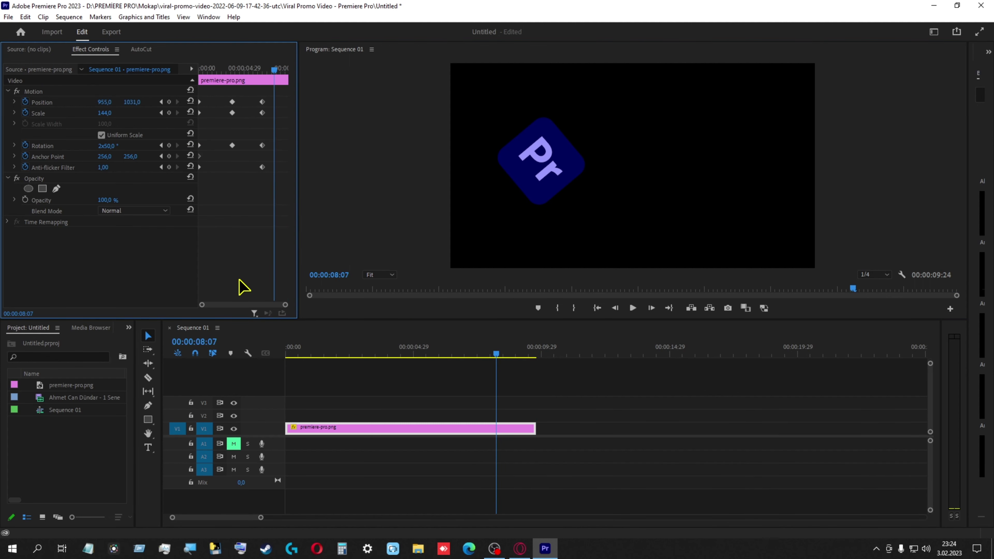
key(End)
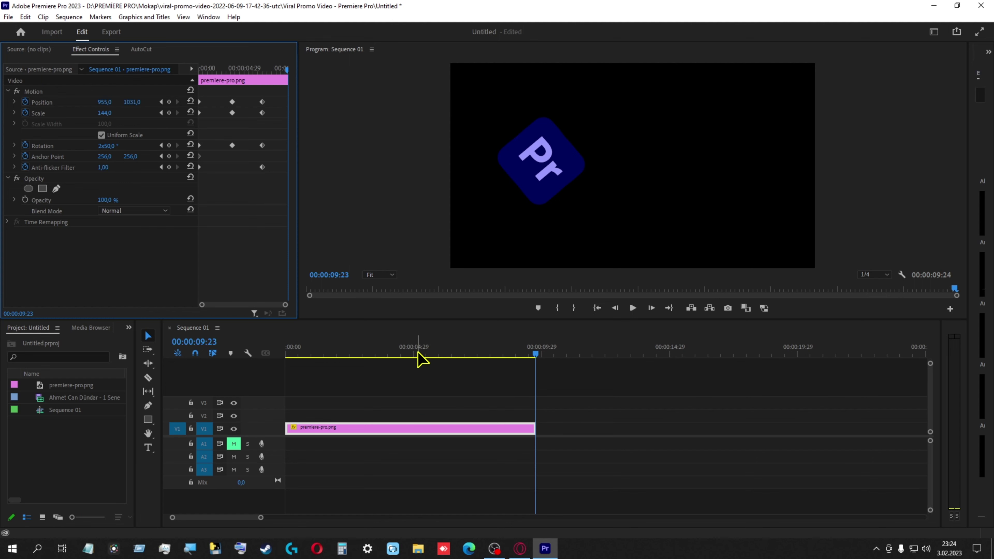
click(464, 352)
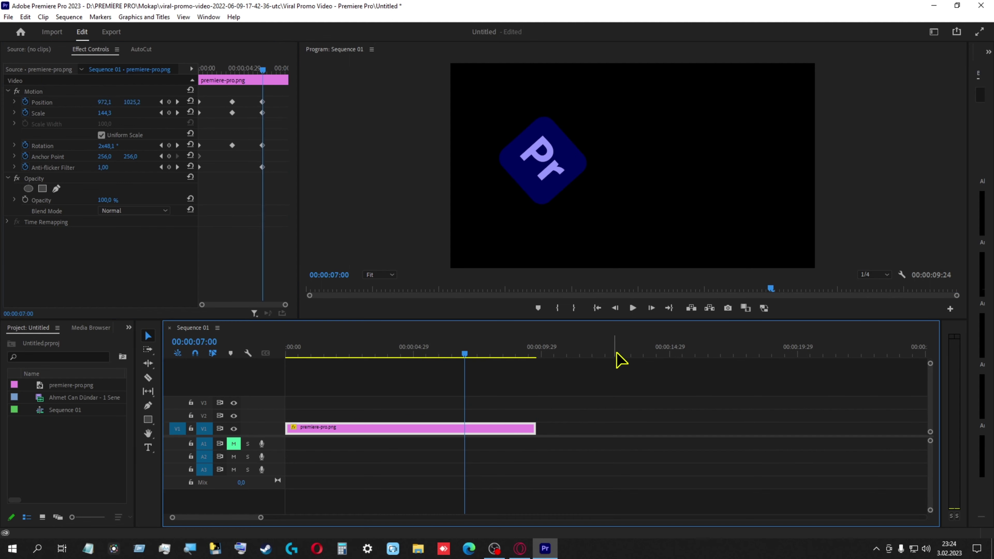
click(597, 309)
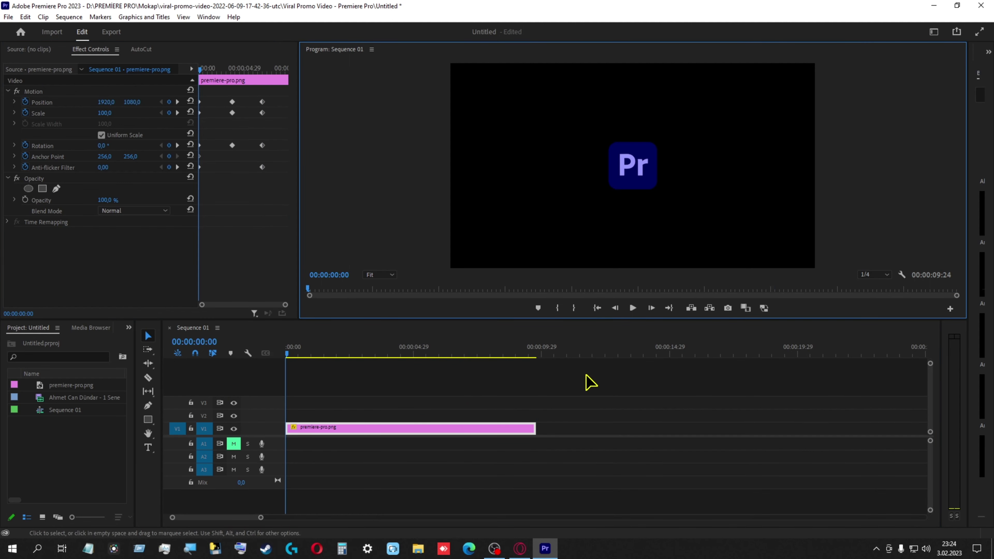
click(632, 308)
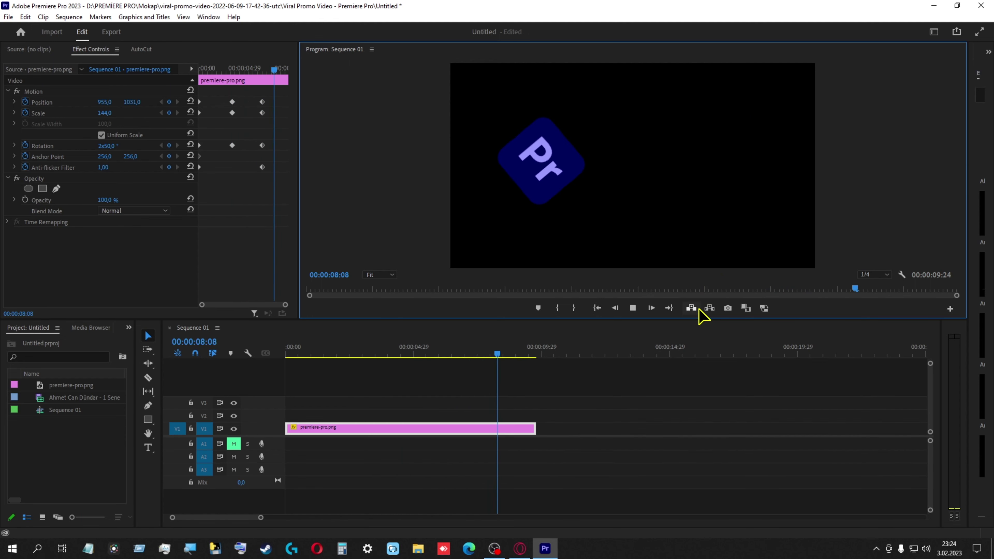
click(261, 71)
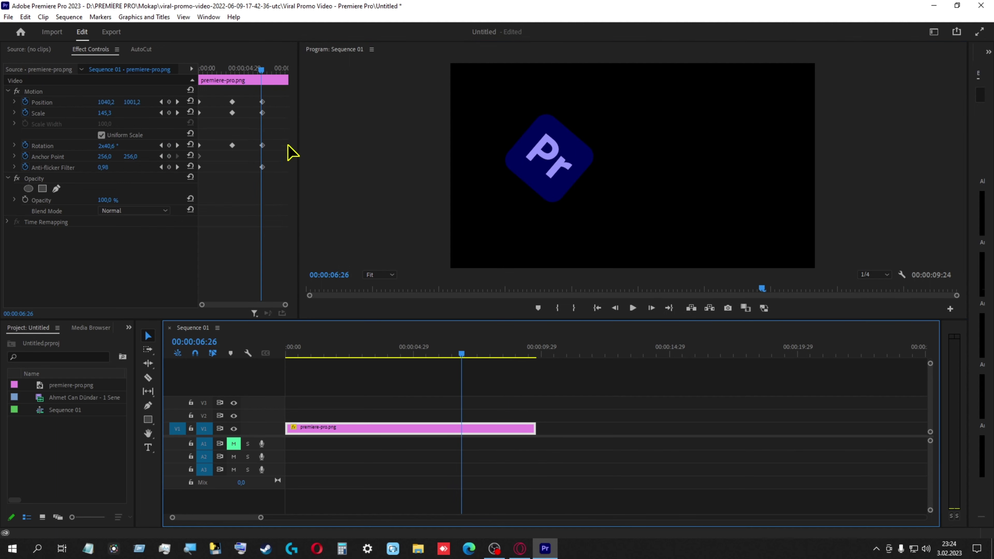
drag(458, 355, 506, 354)
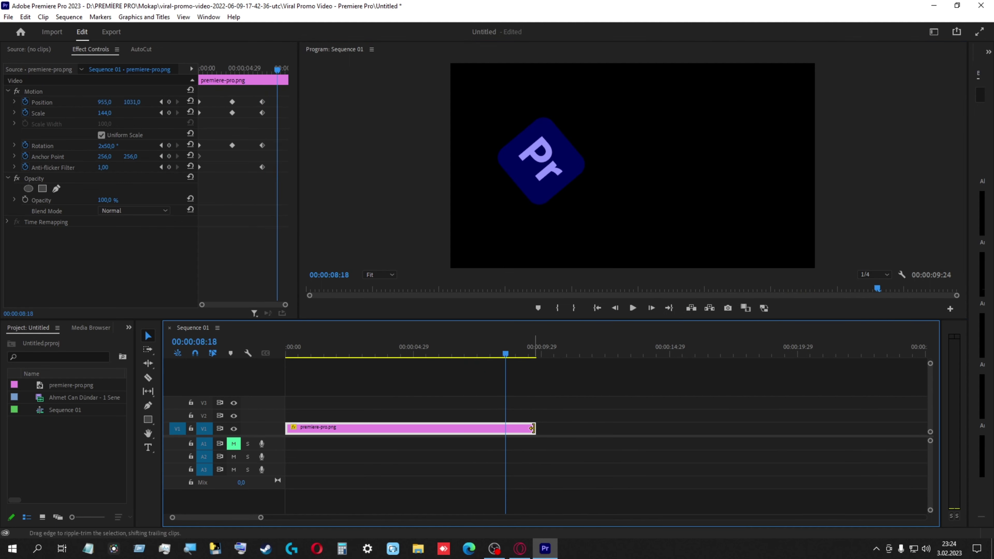
drag(535, 427, 464, 423)
mouse_move(466, 354)
mouse_down()
mouse_move(403, 354)
mouse_move(488, 354)
mouse_move(371, 354)
mouse_move(423, 355)
mouse_up()
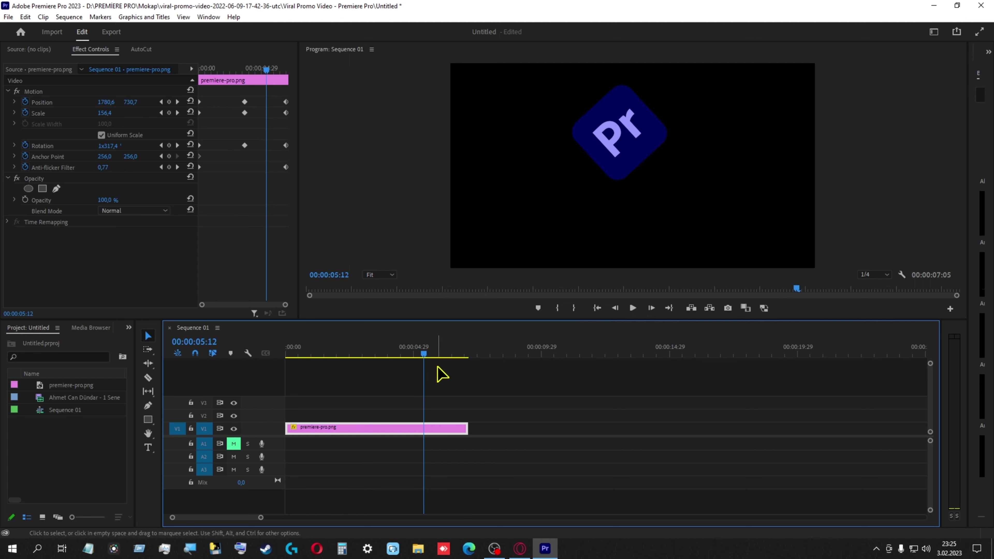
click(444, 355)
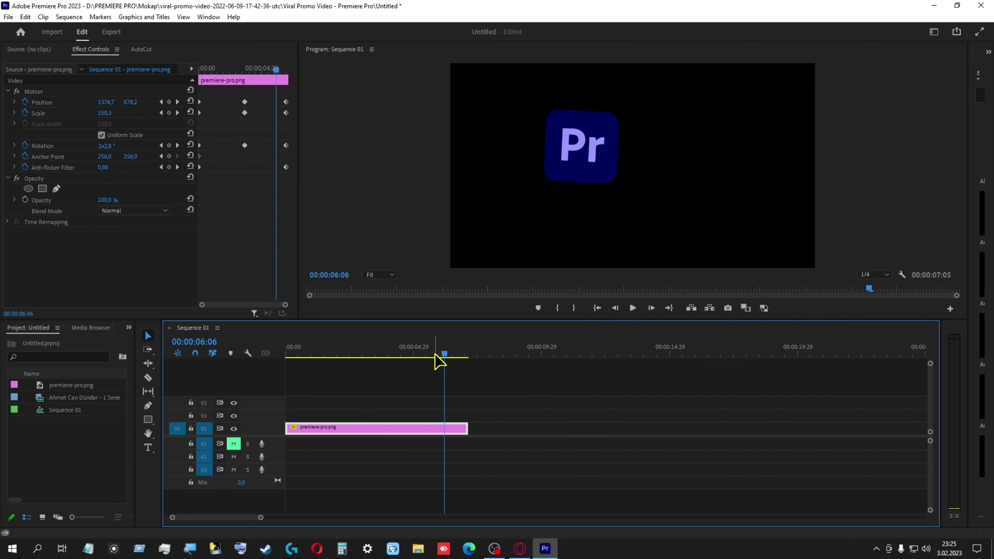
click(419, 354)
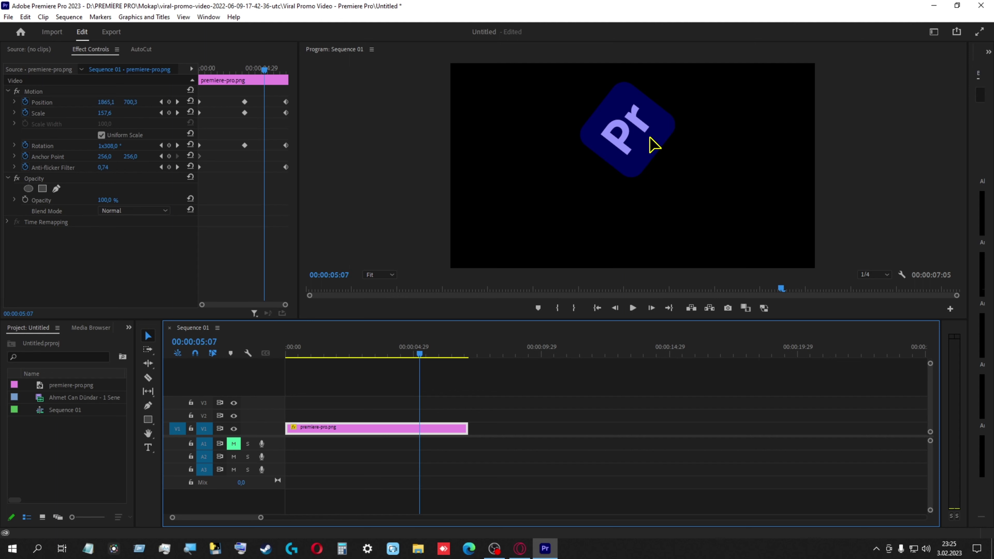
click(395, 354)
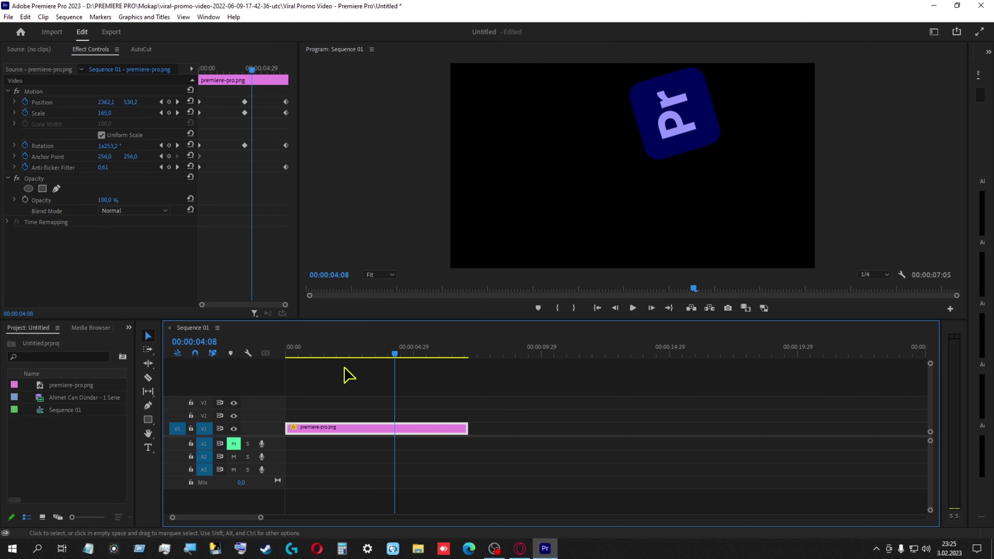
click(363, 355)
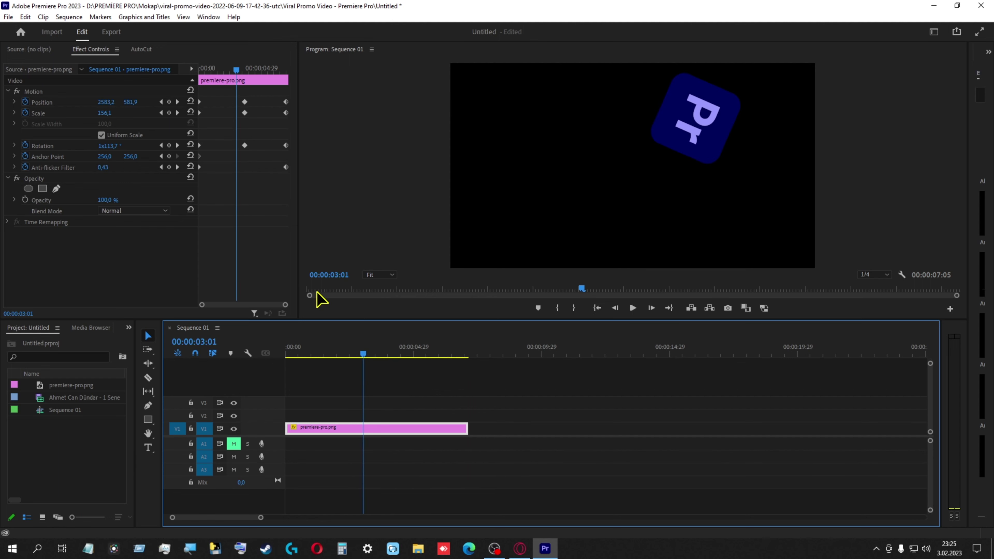
click(333, 353)
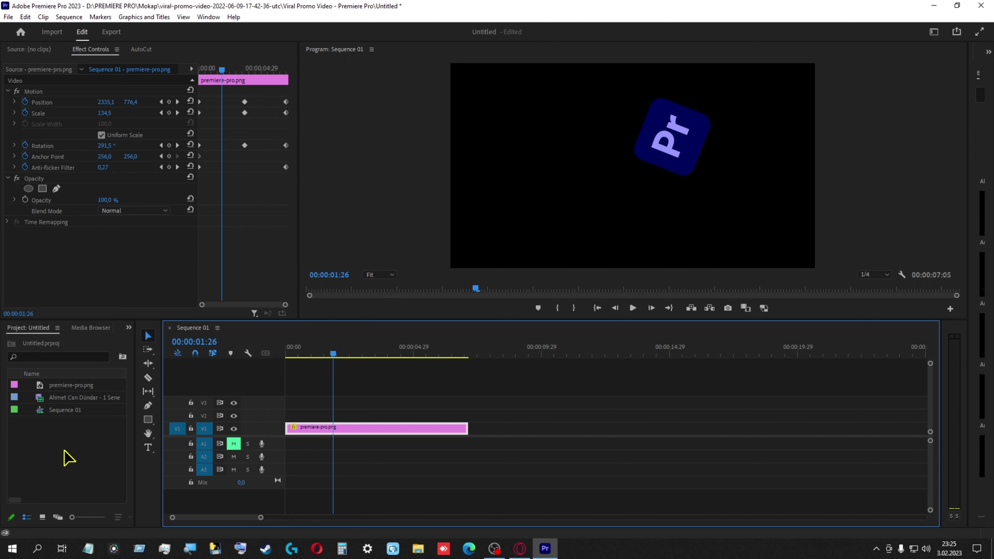
click(33, 92)
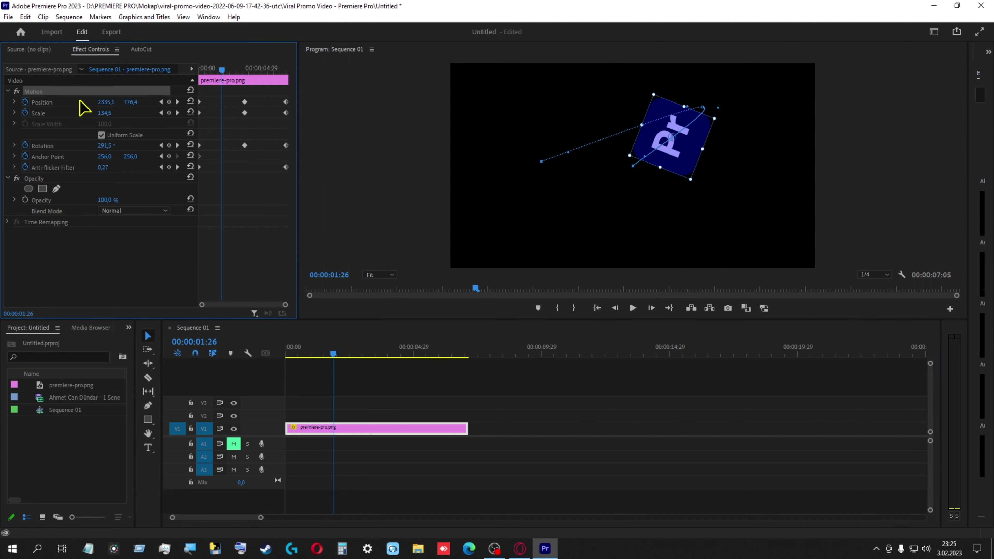
Step: Keyframe Opacity to rise from the clip start to 100% at 00:00:02:11
click(33, 202)
key(Home)
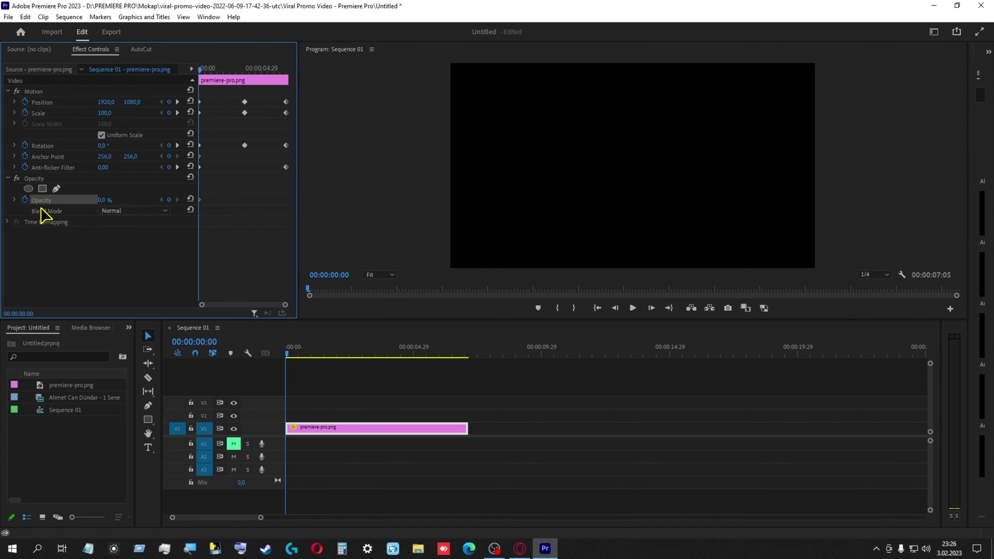
click(346, 354)
drag(102, 200, 148, 201)
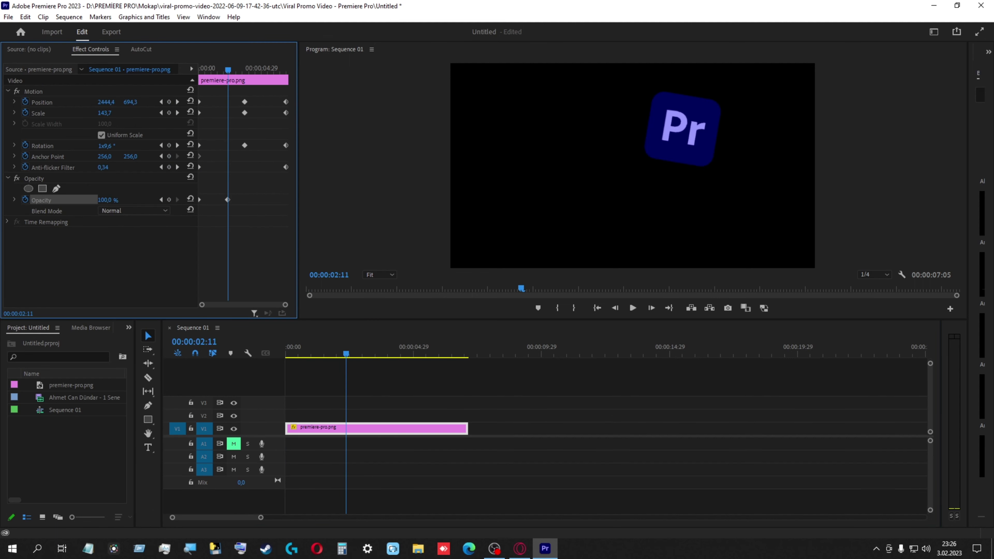
Step: Add an Opacity hold keyframe at 00:00:05:24 and set Opacity 0% at the clip's end
click(435, 352)
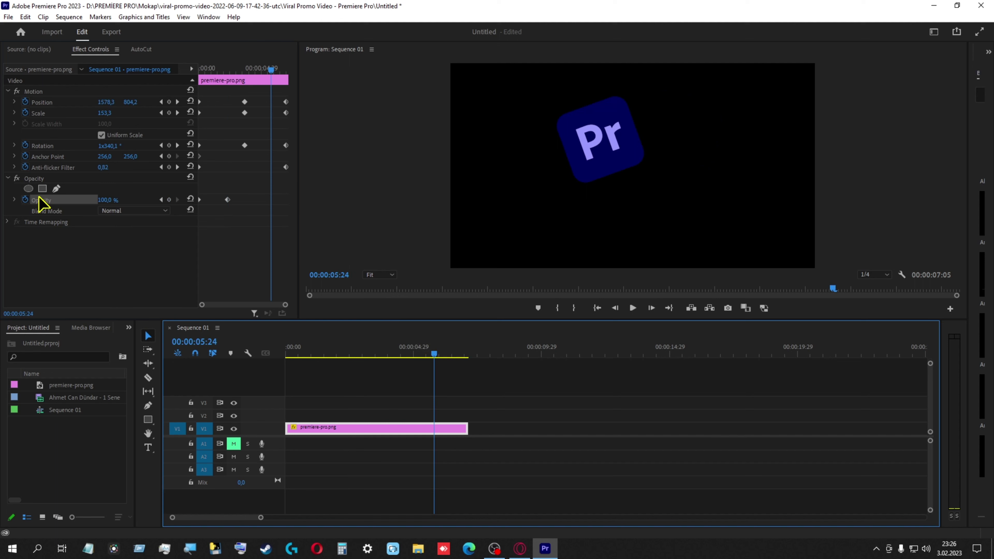
click(169, 200)
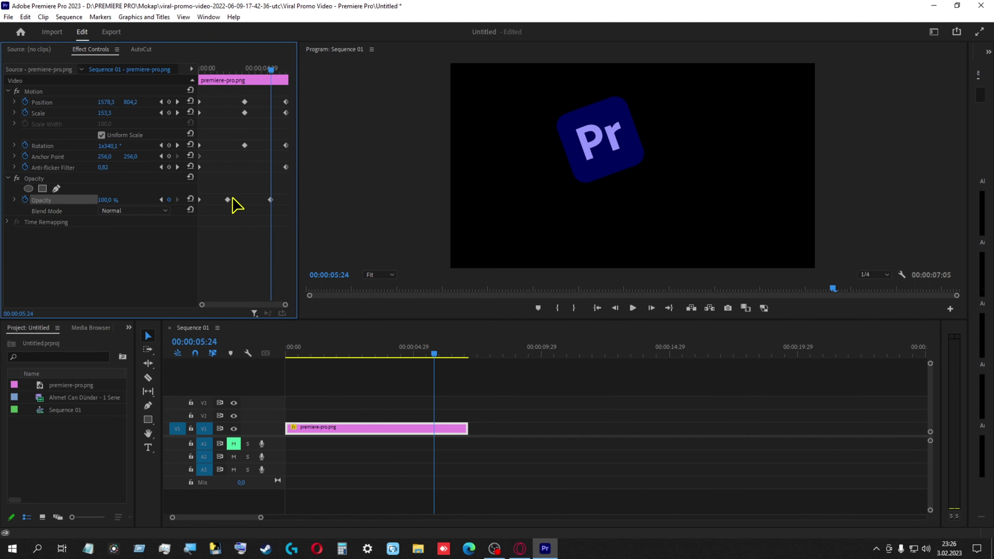
click(252, 256)
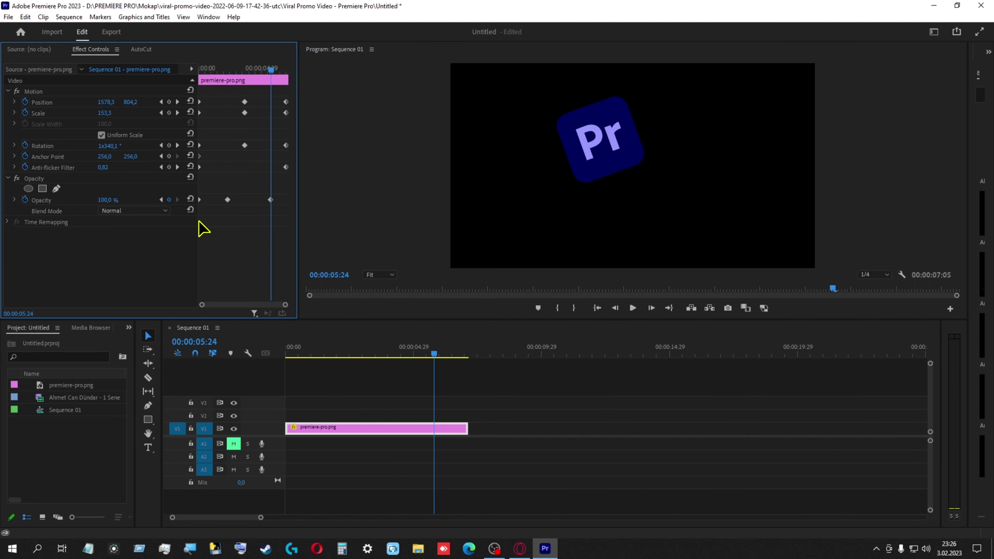
key(End)
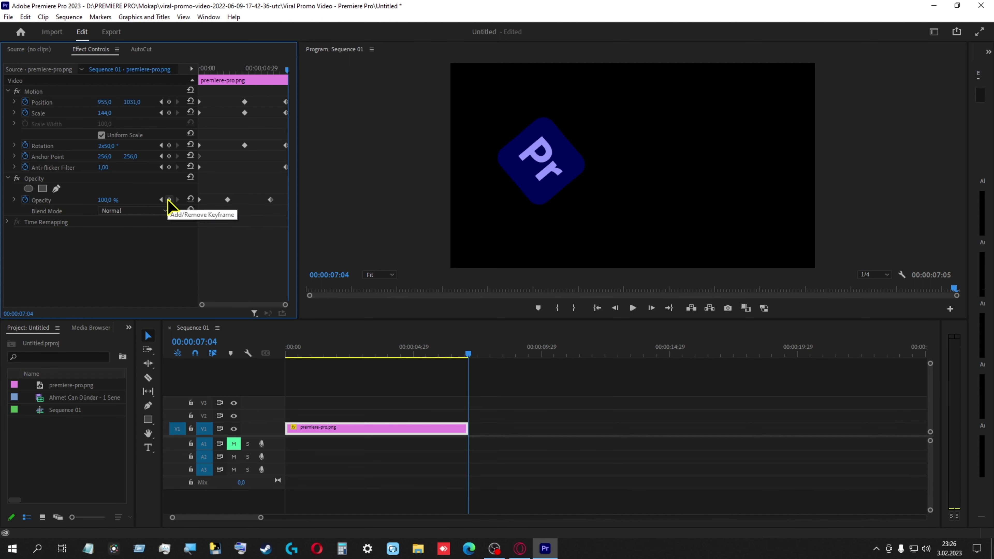
click(169, 200)
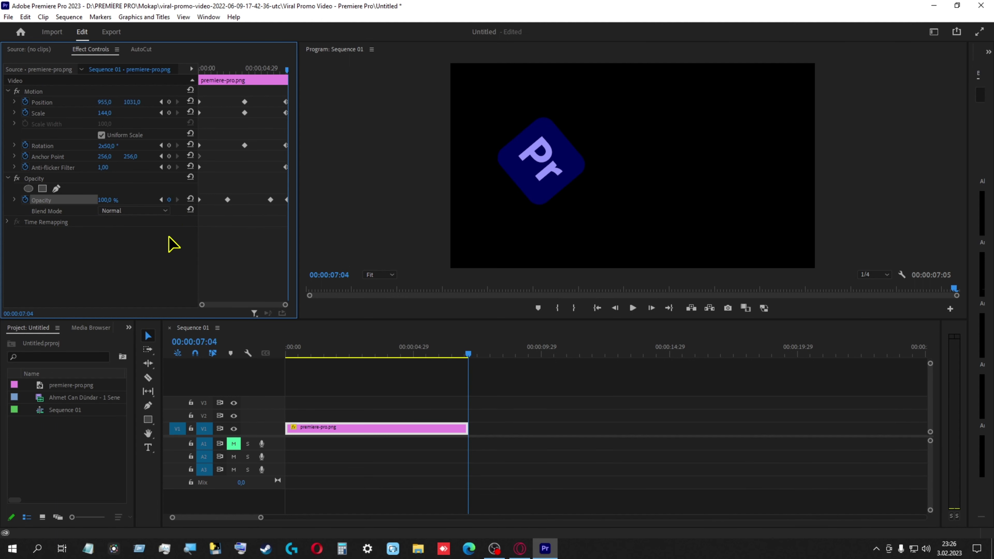
click(104, 200)
text(0)
key(Return)
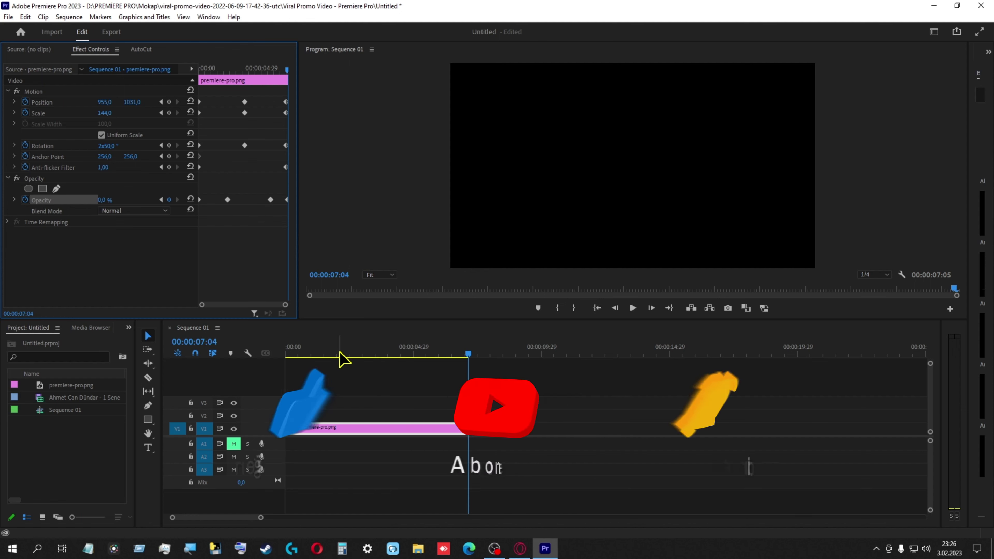
Step: Preview the logo animation, then select both the Motion and Opacity effects
click(633, 308)
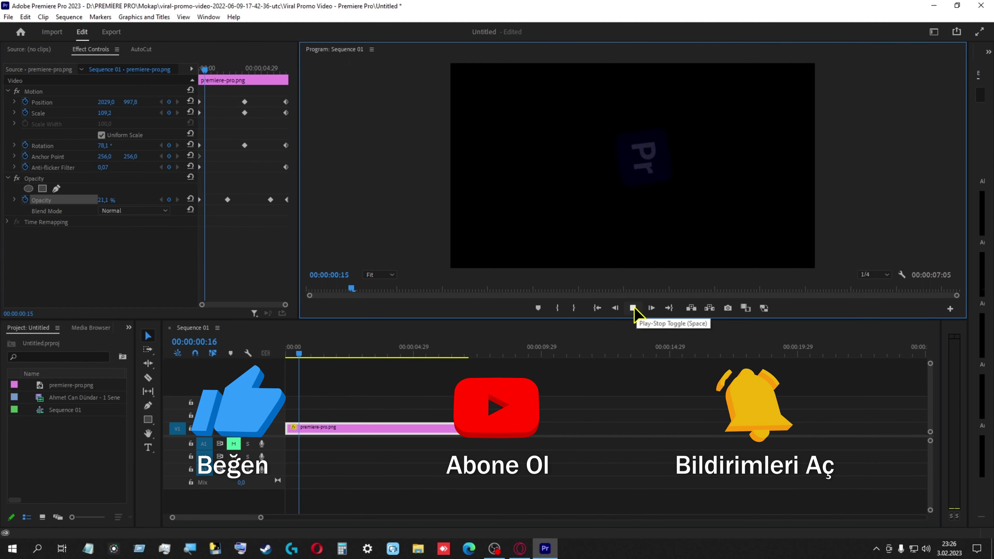
click(633, 308)
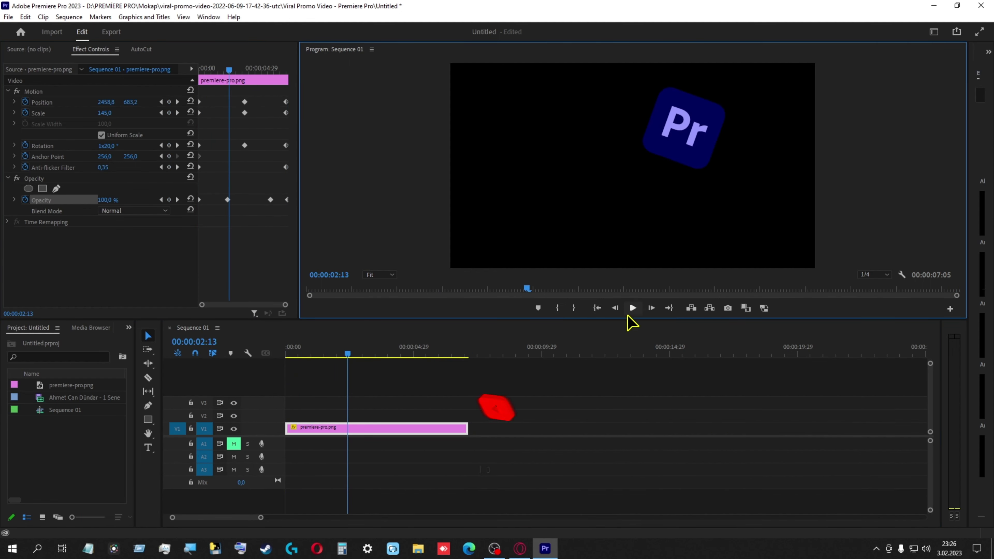
click(78, 269)
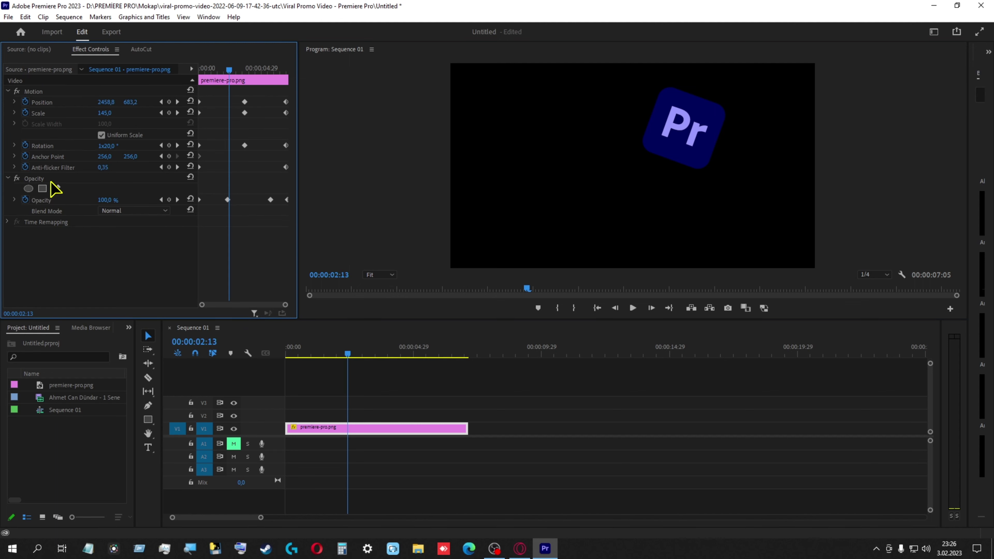
click(30, 92)
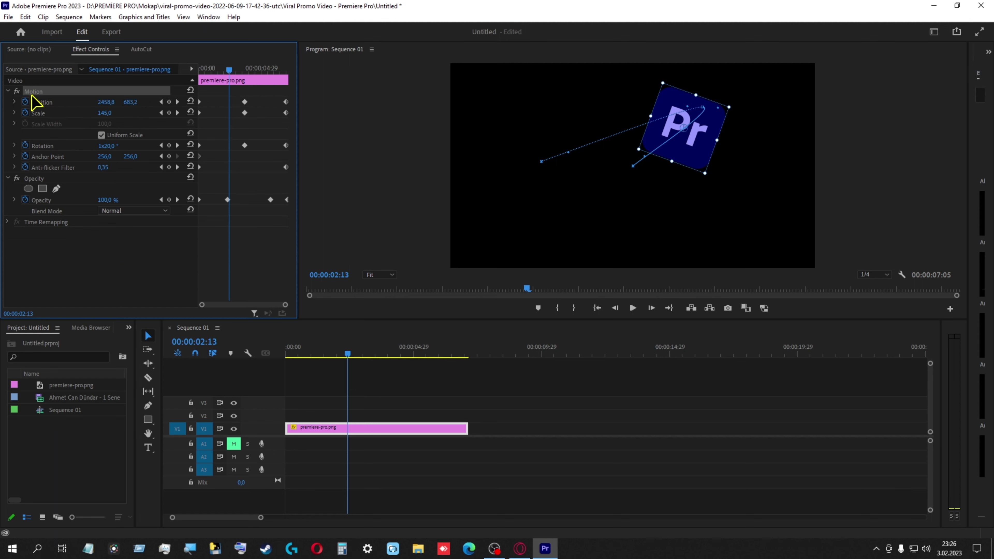
click(39, 178)
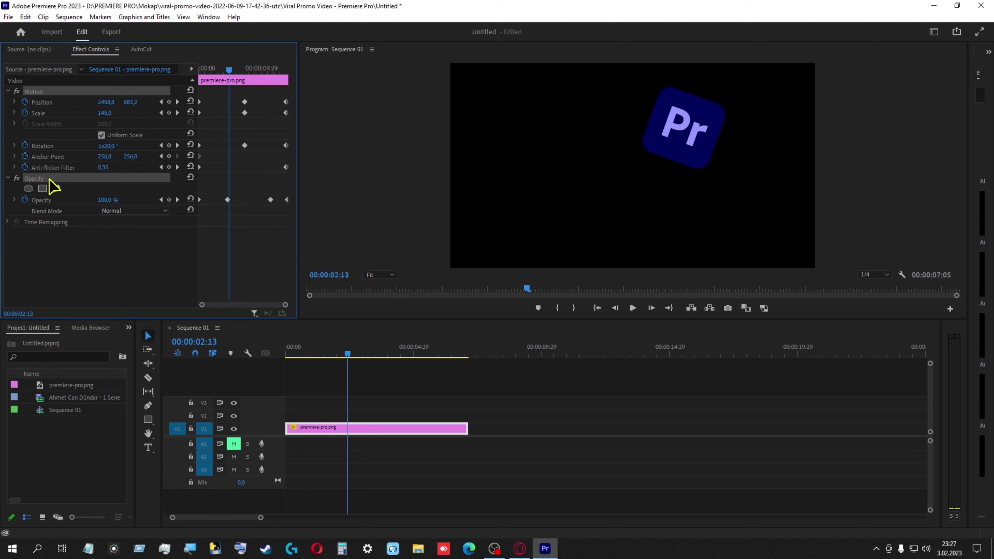
right_click(62, 180)
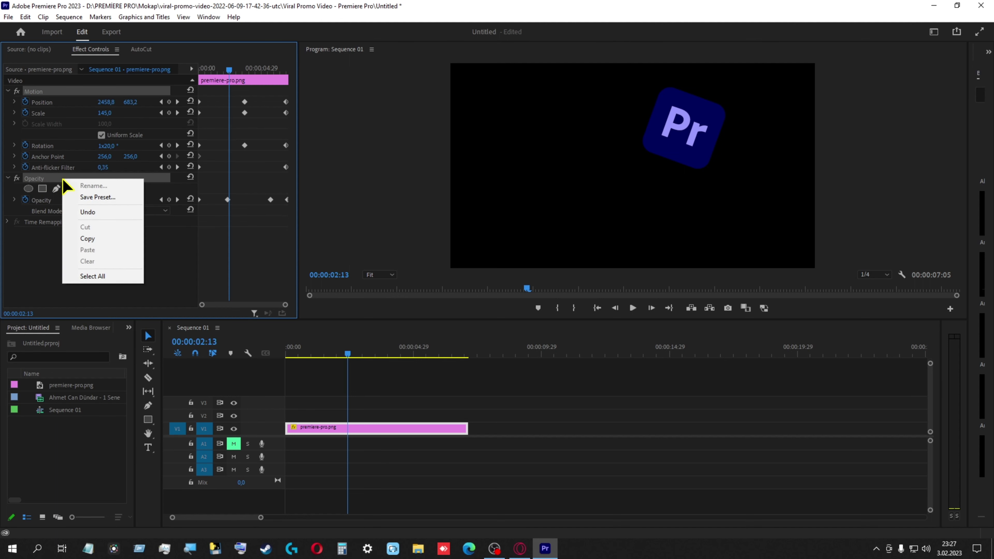
Step: Save the selected Motion and Opacity effects as the preset 'Logo Animasyonu'
click(112, 197)
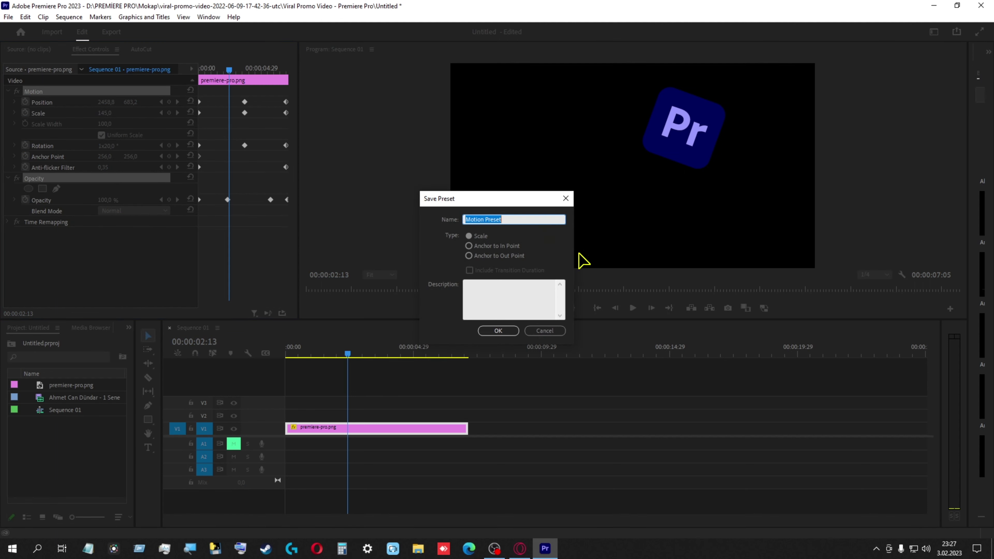
text(Logo Animasyonu)
click(507, 307)
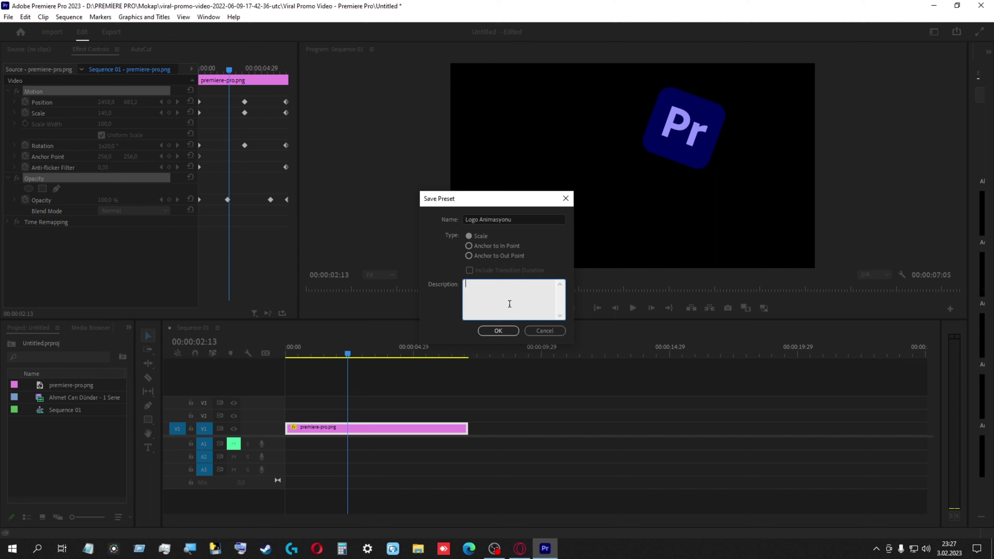
click(497, 330)
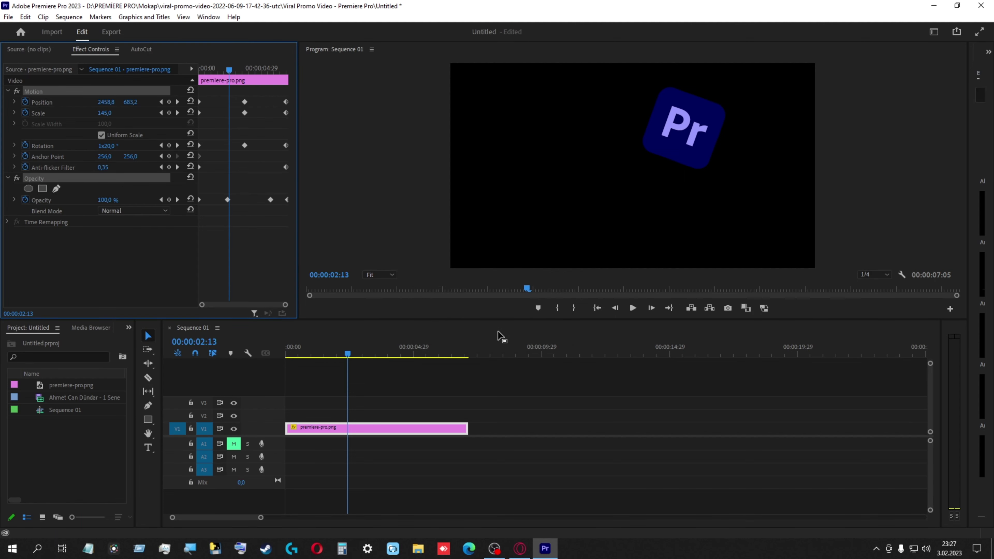
click(53, 458)
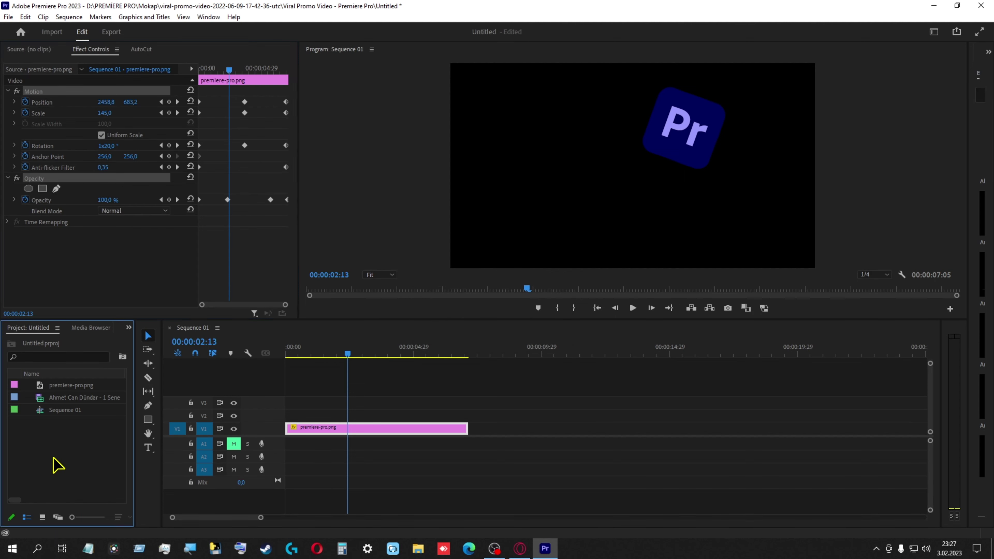
Step: Replace the premiere-pro.png clip with an imported illustrator.png at the start of V1
drag(438, 451, 362, 393)
key(Delete)
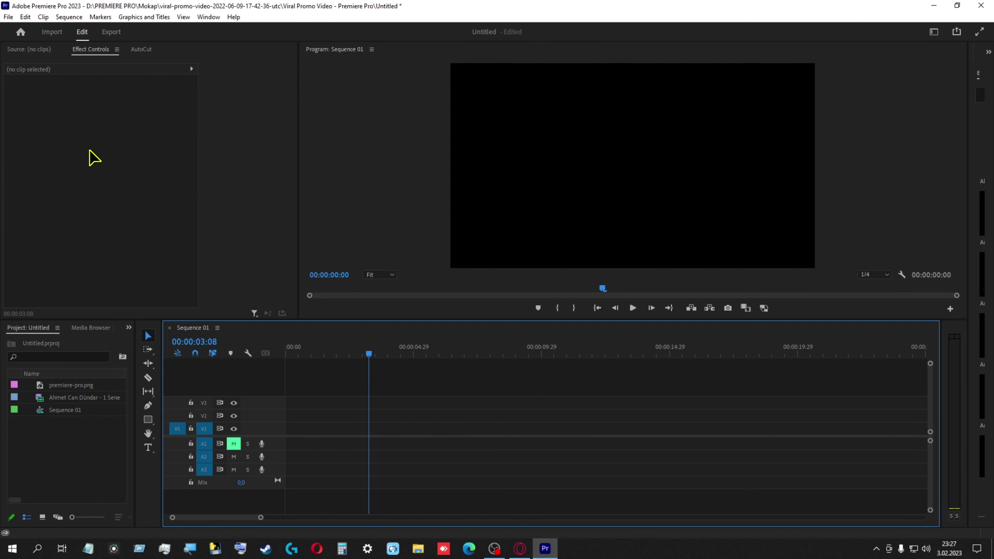
double_click(60, 450)
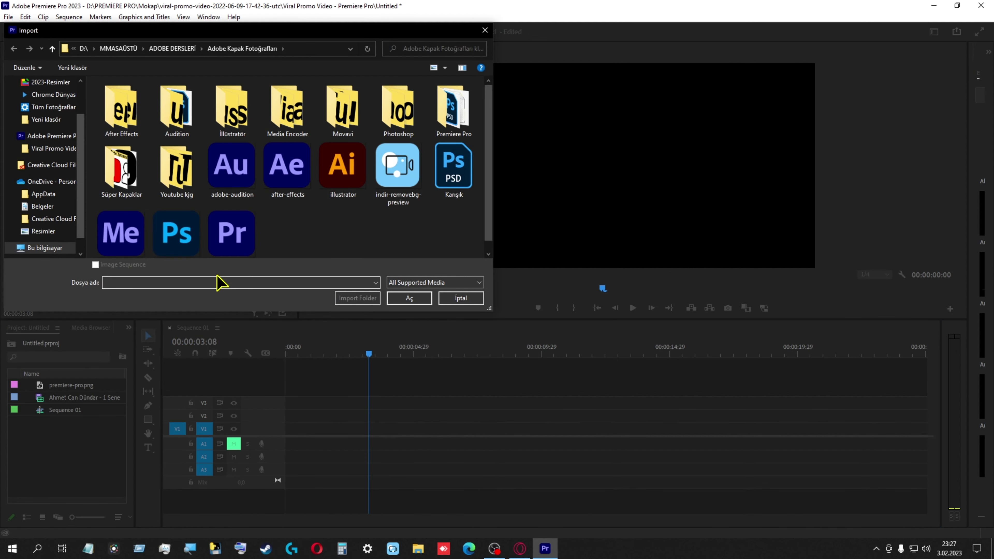
click(341, 181)
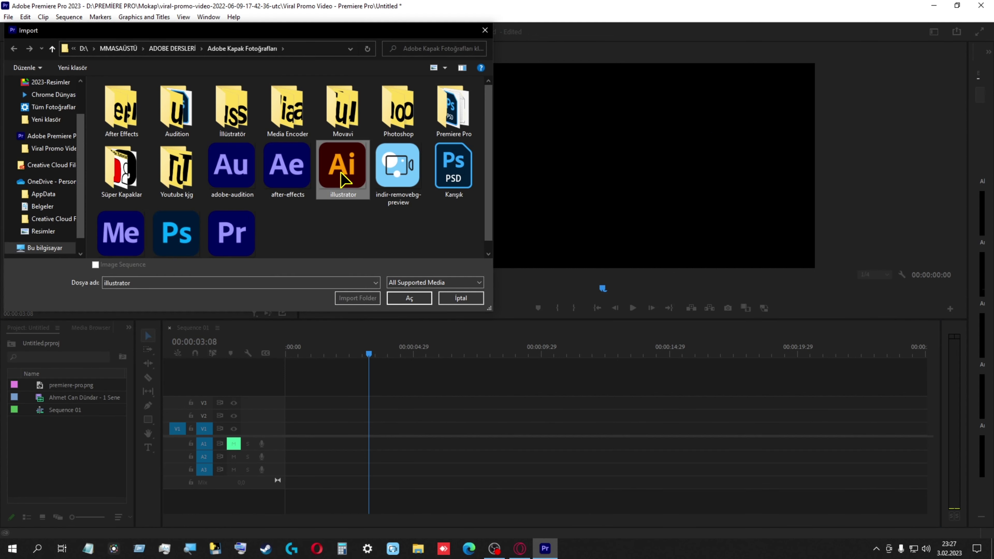
click(407, 302)
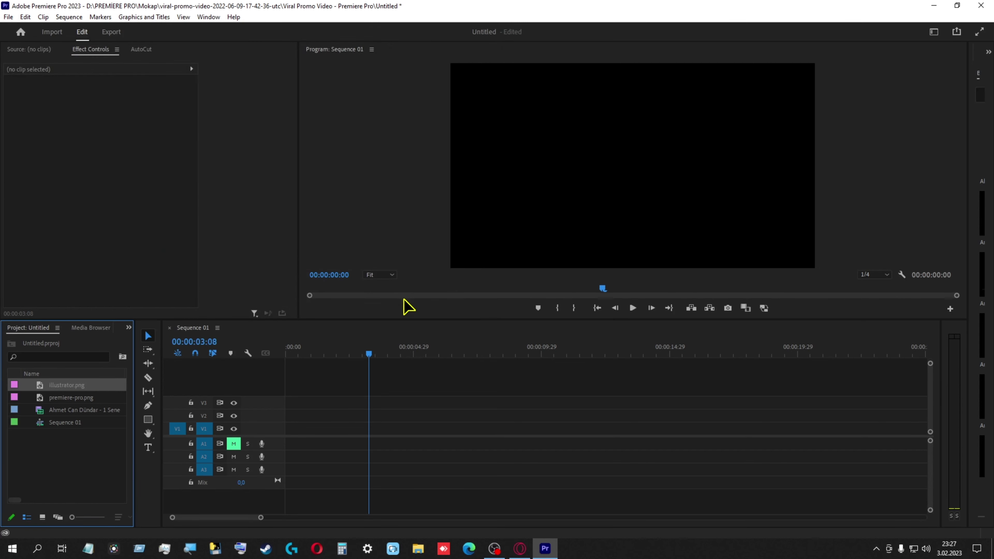
drag(74, 393, 288, 428)
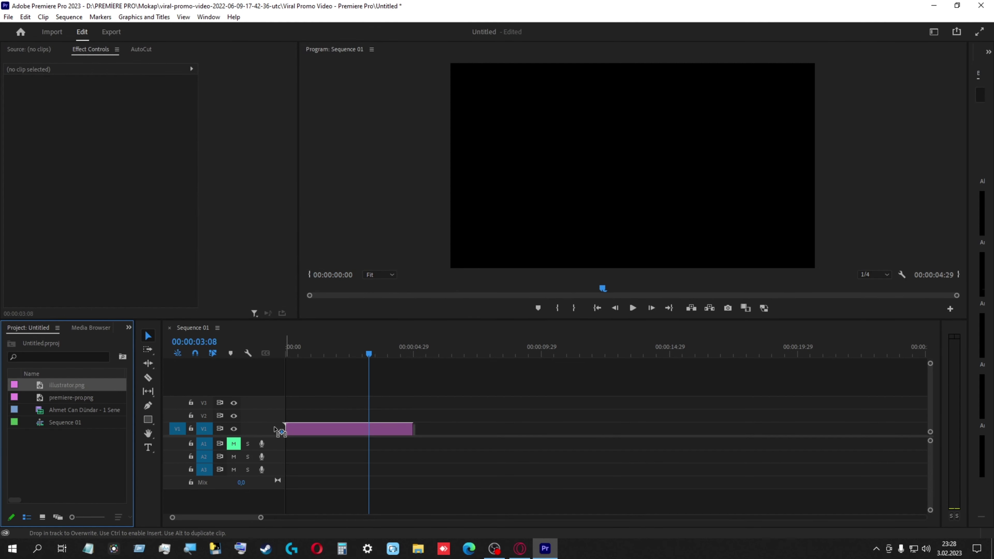
Step: Extend the illustrator.png clip to about 00:00:10:28 and widen the Project panel
drag(403, 354, 387, 354)
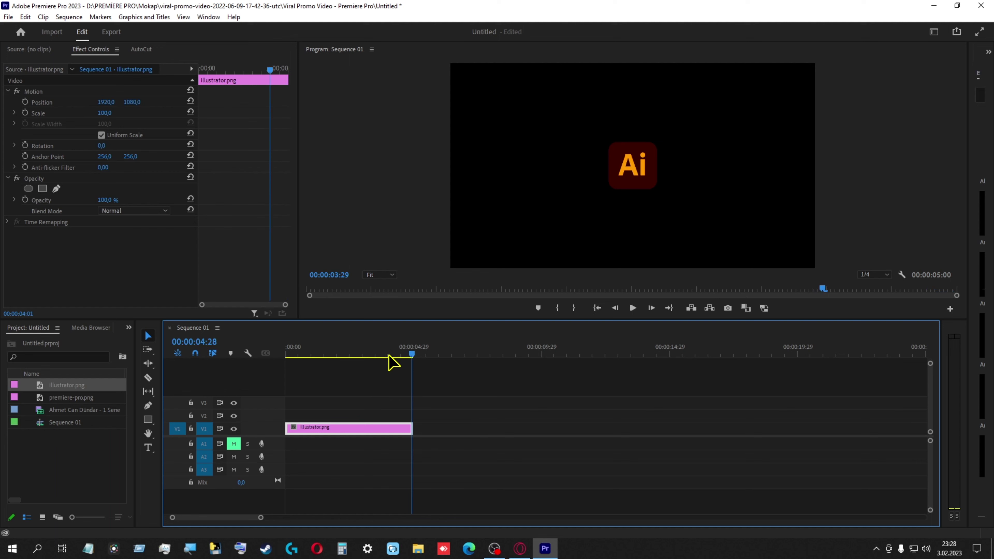
drag(413, 428, 564, 428)
mouse_move(579, 355)
mouse_down()
mouse_move(276, 358)
mouse_move(455, 356)
mouse_up()
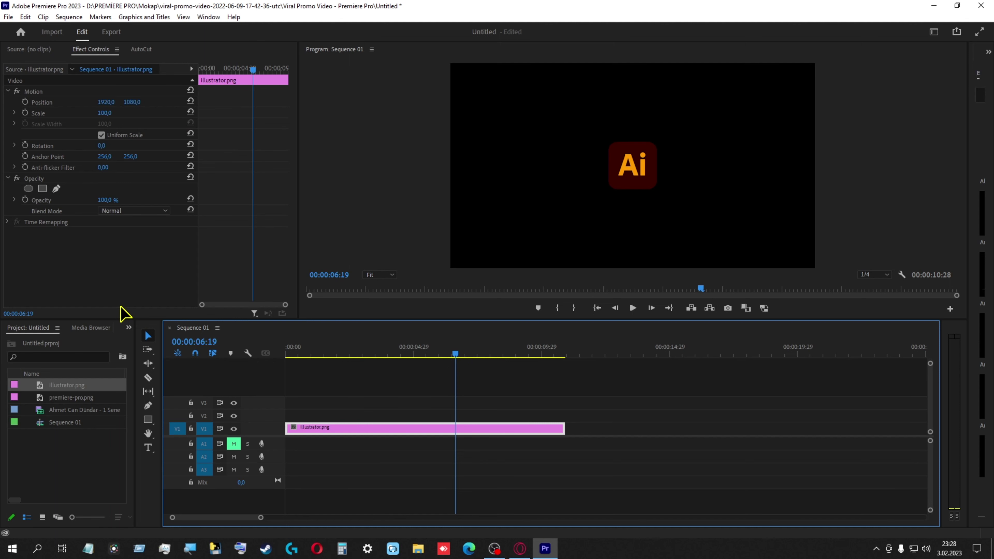
click(94, 458)
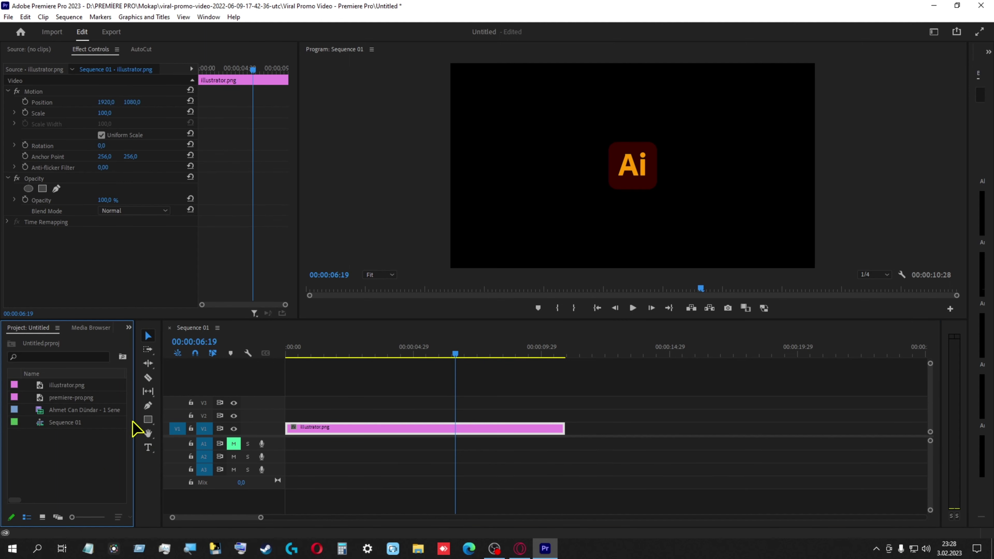
drag(135, 420, 284, 418)
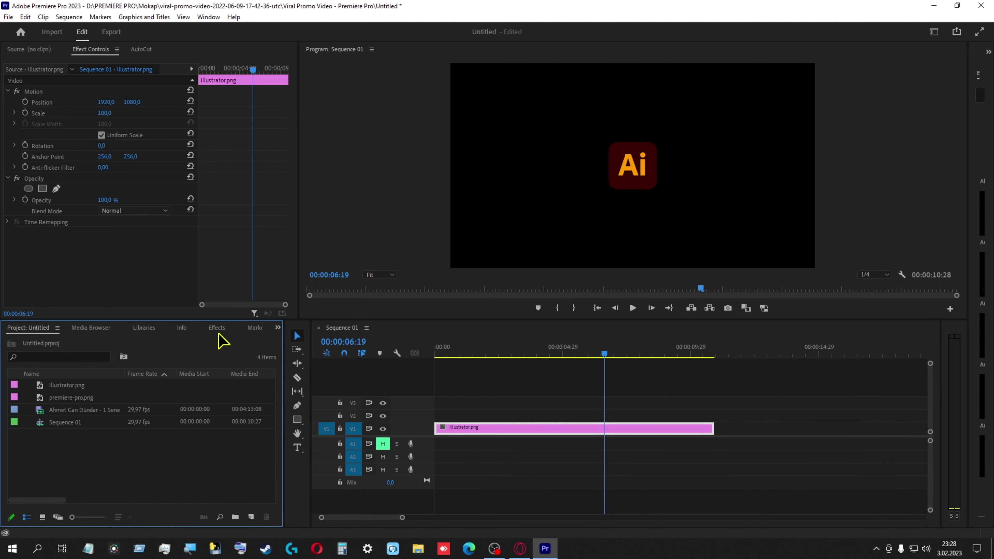
Step: Drag Logo Animasyonu from Effects > Presets onto illustrator.png and play back the result
click(217, 329)
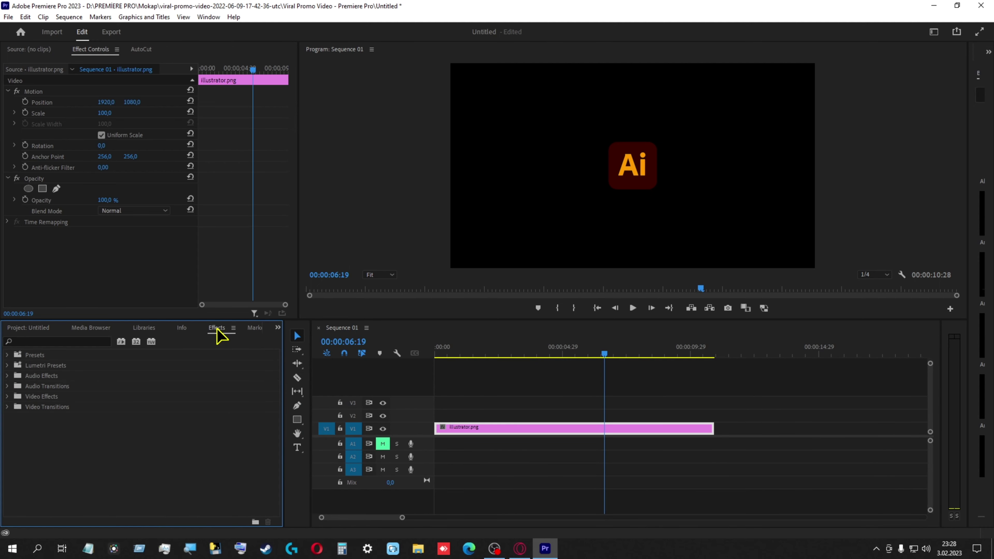
click(8, 355)
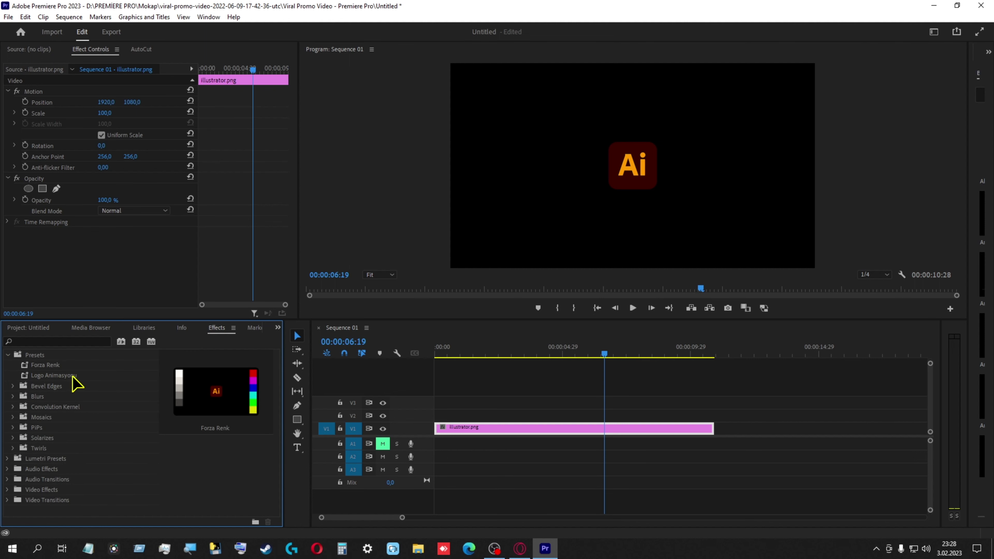
click(56, 376)
drag(143, 380, 553, 438)
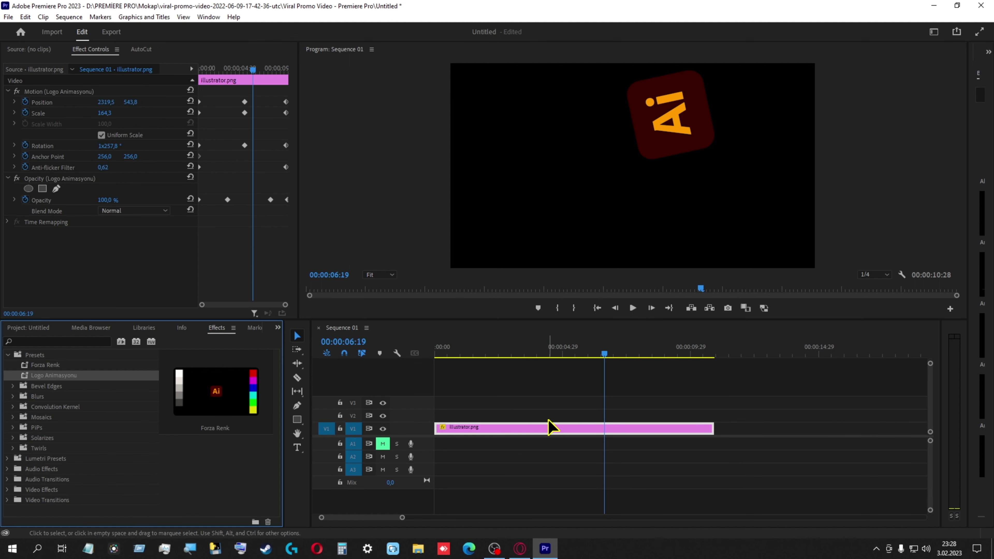
click(432, 352)
click(632, 308)
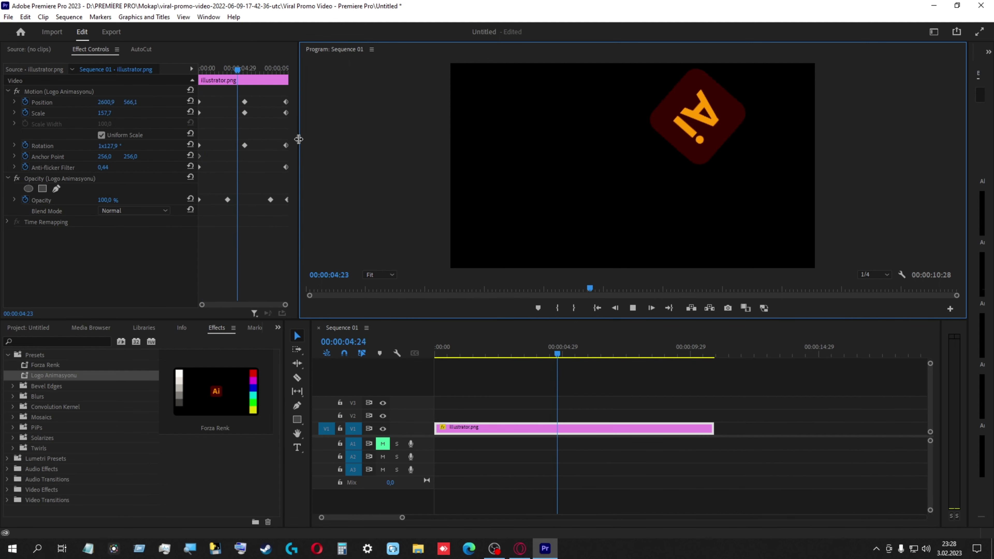
drag(299, 135, 290, 133)
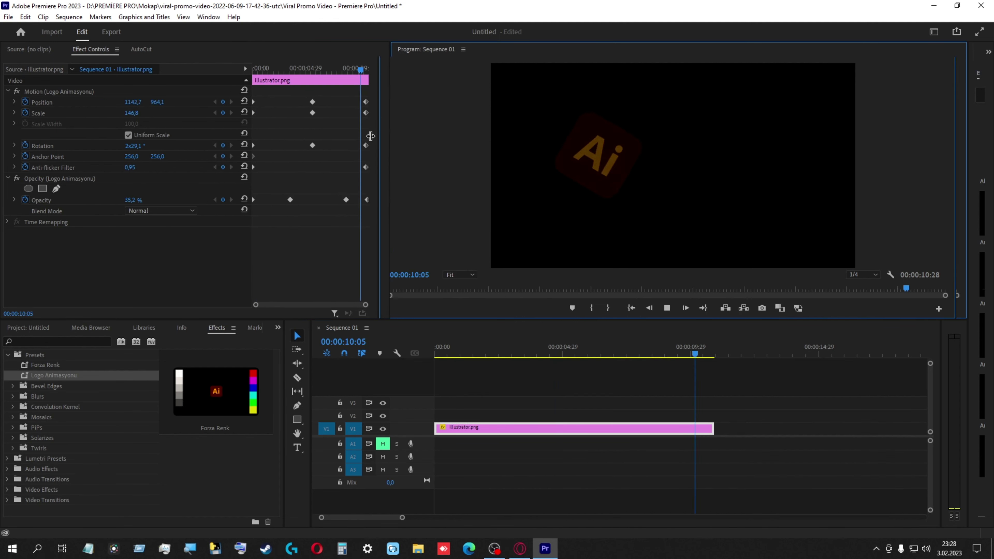
click(564, 354)
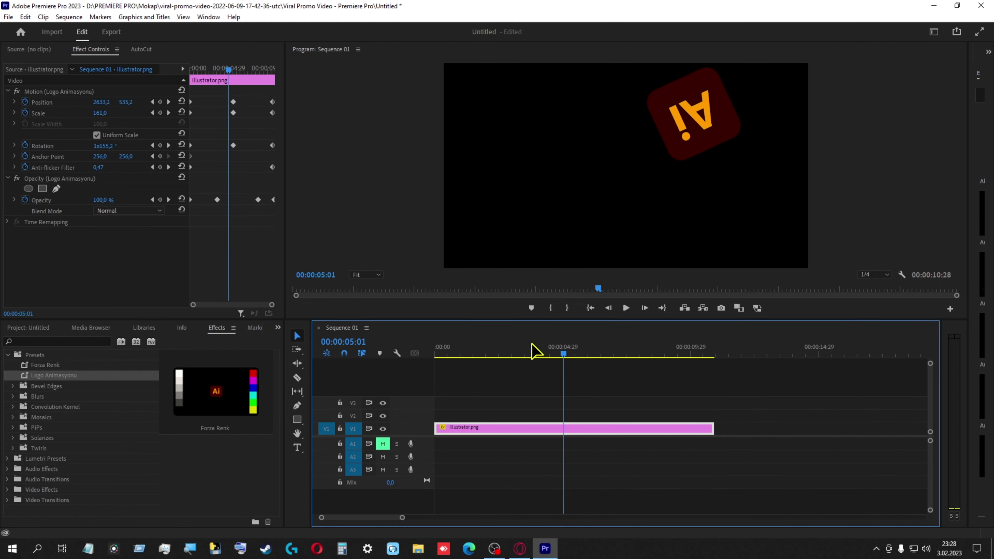
click(499, 354)
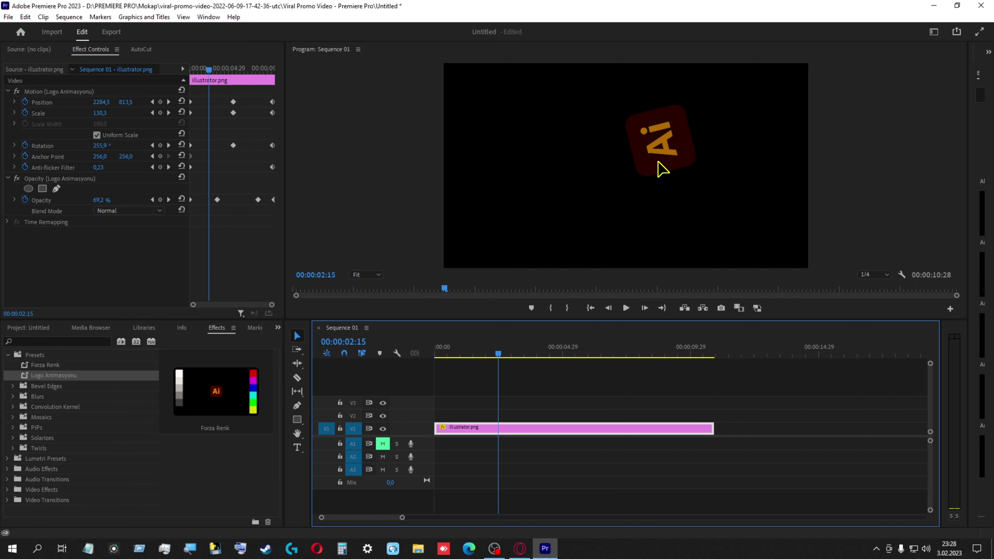
click(449, 353)
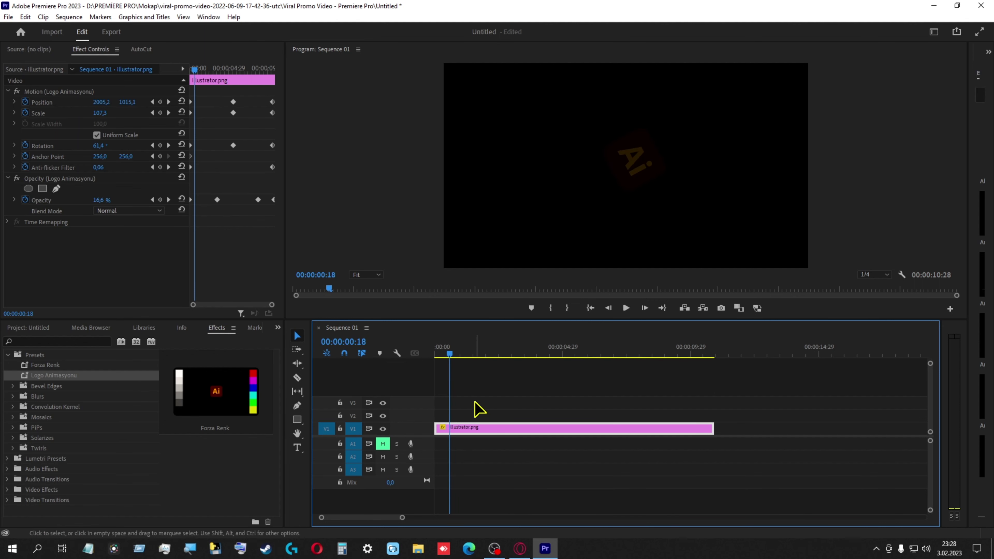
drag(472, 353, 531, 354)
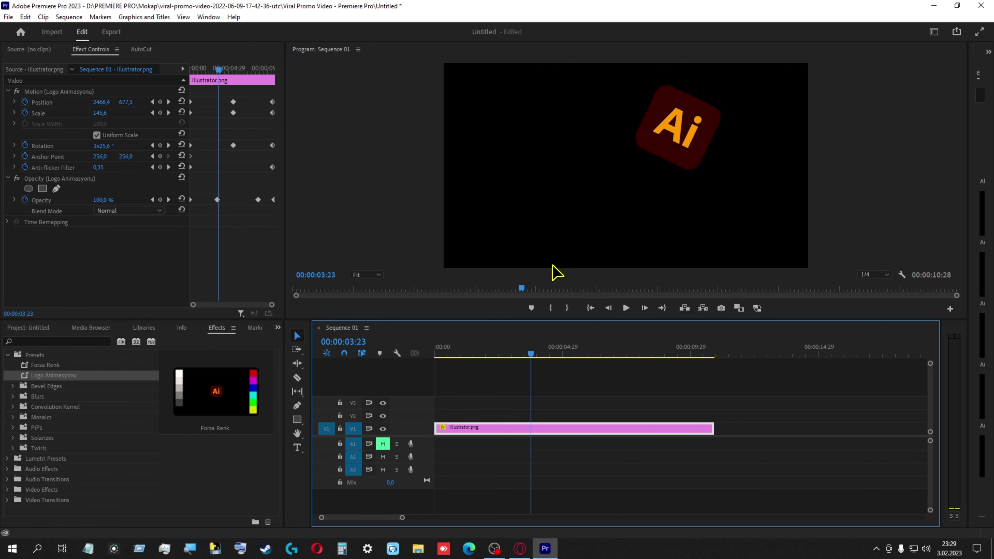
click(46, 365)
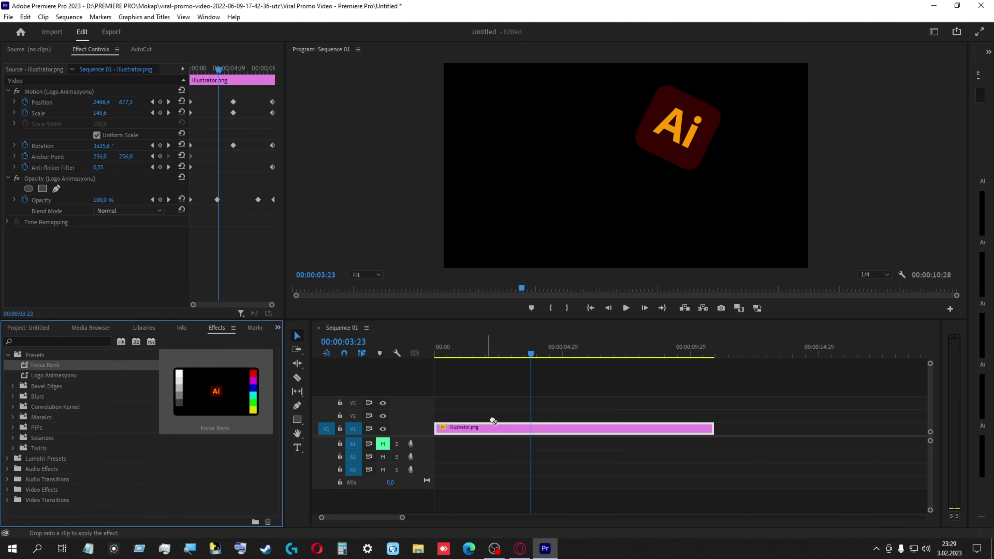
drag(52, 368, 519, 428)
mouse_move(531, 354)
mouse_down()
mouse_move(469, 352)
mouse_move(582, 352)
mouse_up()
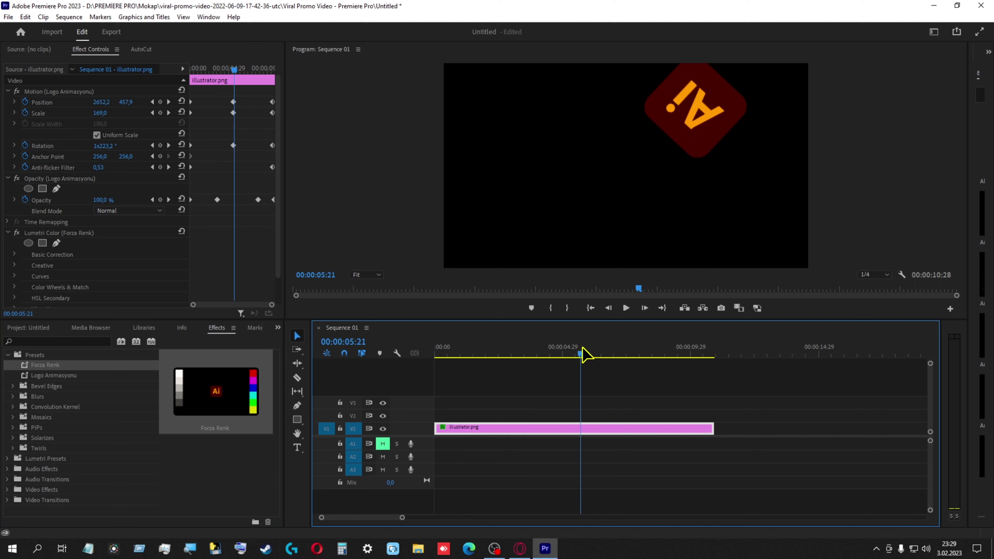
click(34, 233)
right_click(43, 237)
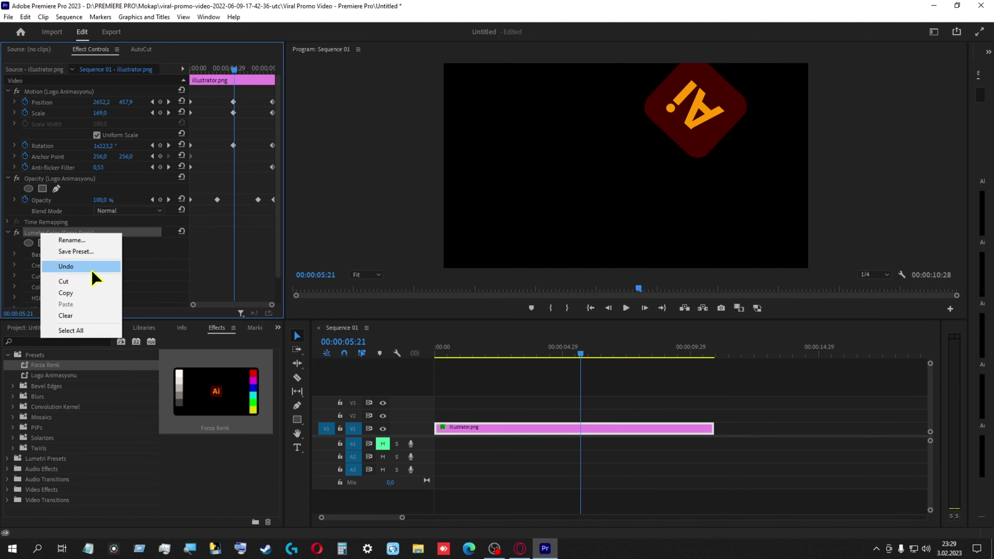
click(84, 315)
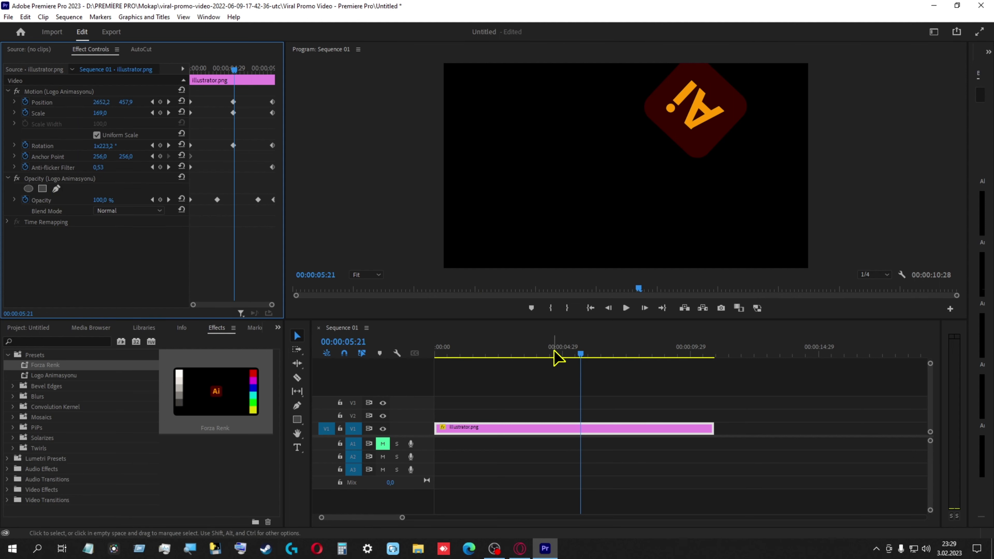
drag(554, 354, 530, 354)
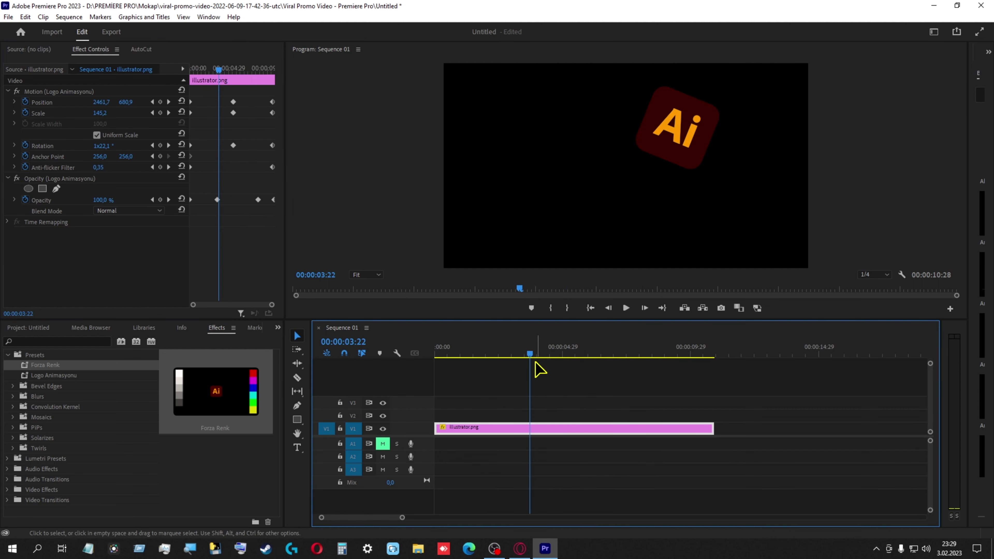
mouse_move(531, 354)
mouse_down()
mouse_move(638, 347)
mouse_move(604, 346)
mouse_up()
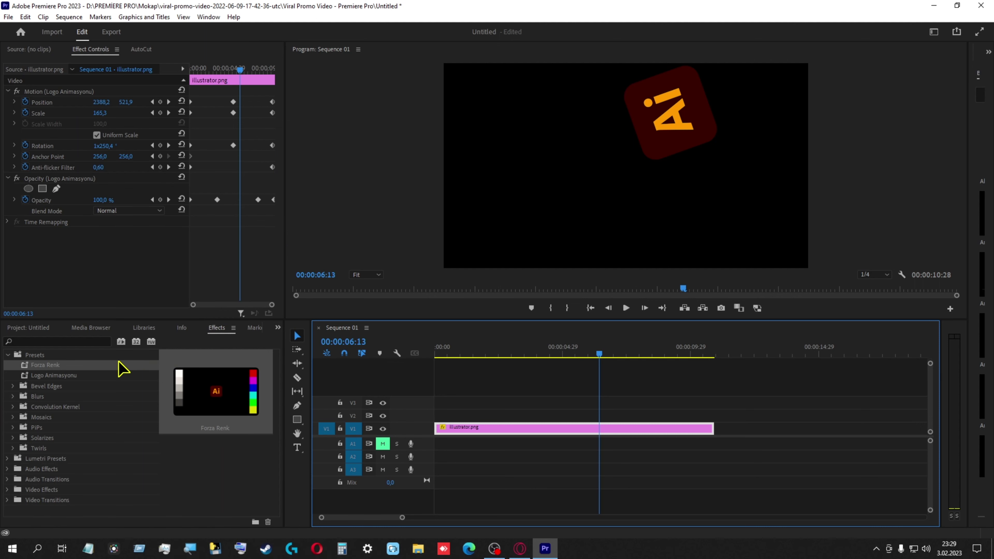
click(34, 376)
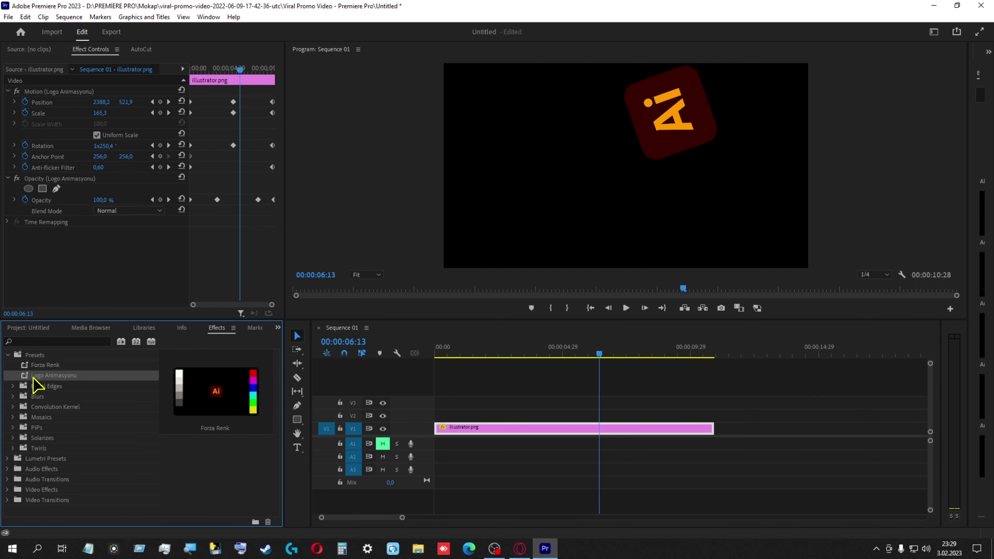
Step: Export the Logo Animasyonu preset as a .prfpset file to drive D:
right_click(55, 379)
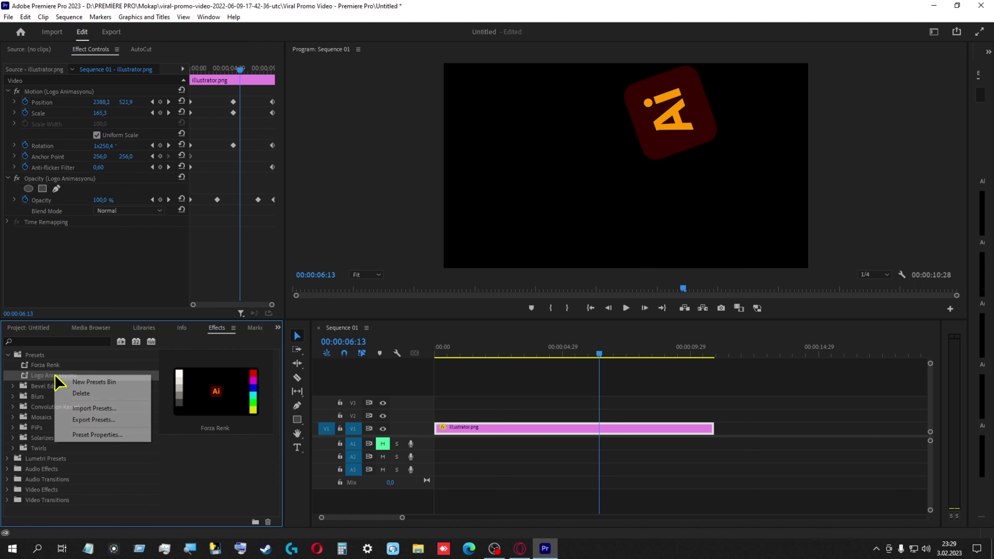
click(109, 423)
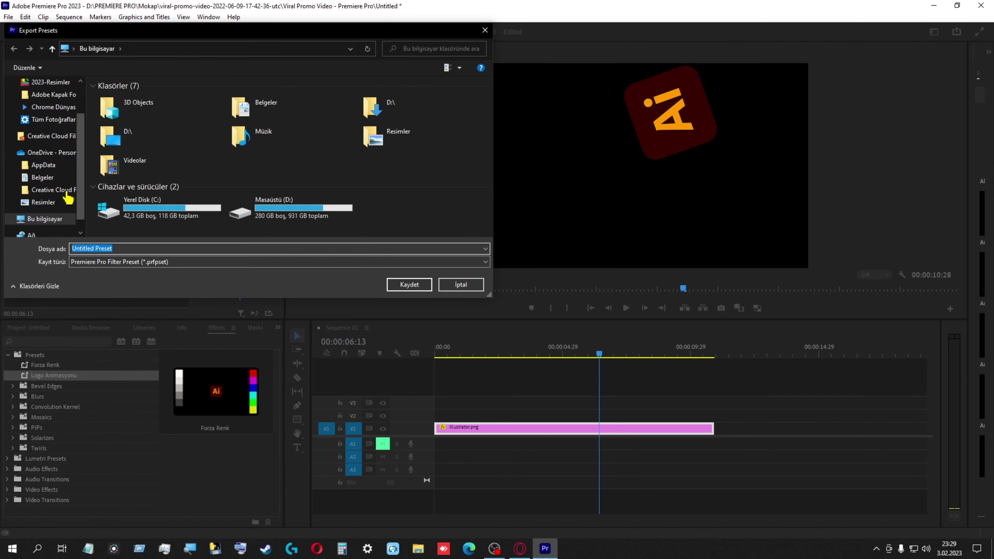
click(36, 115)
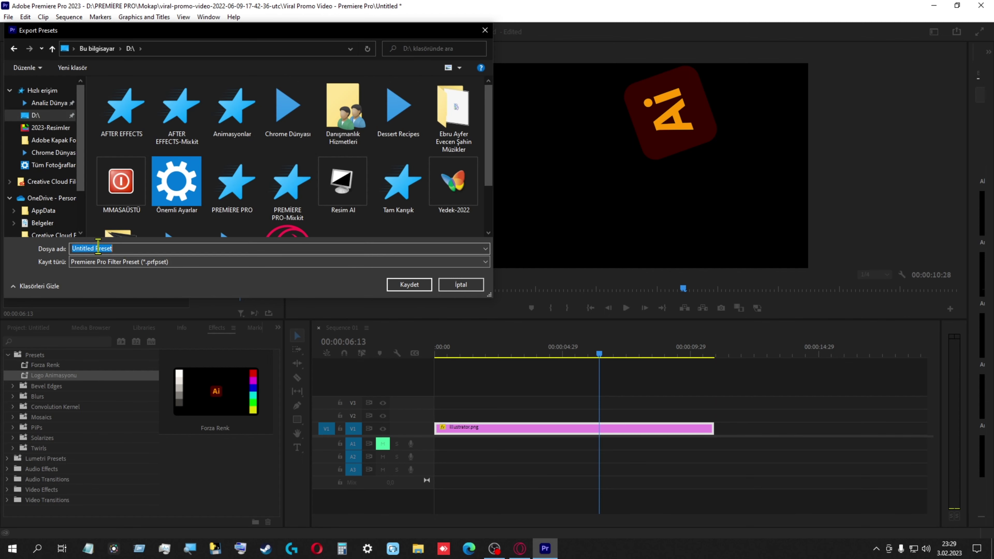
text(Abdullah'a Gönder)
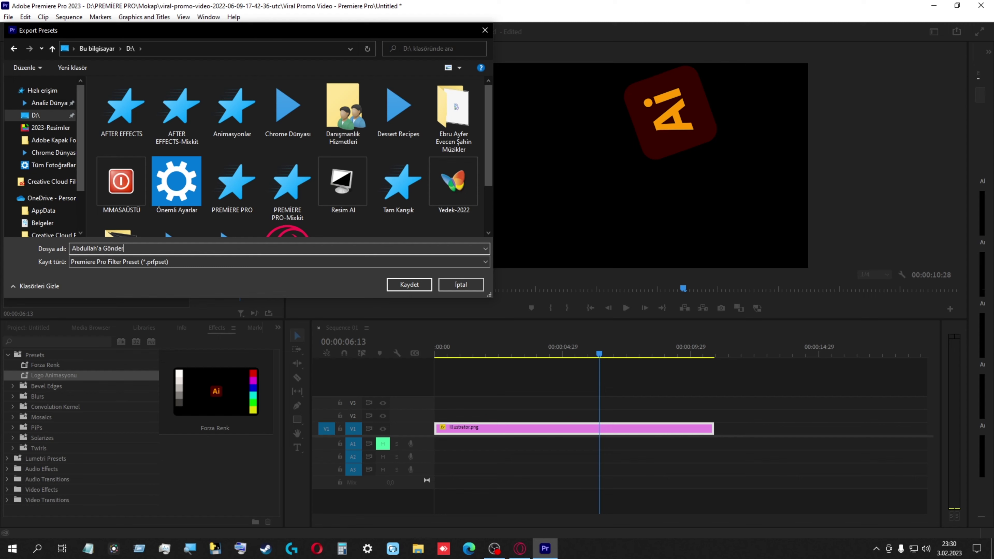
click(409, 286)
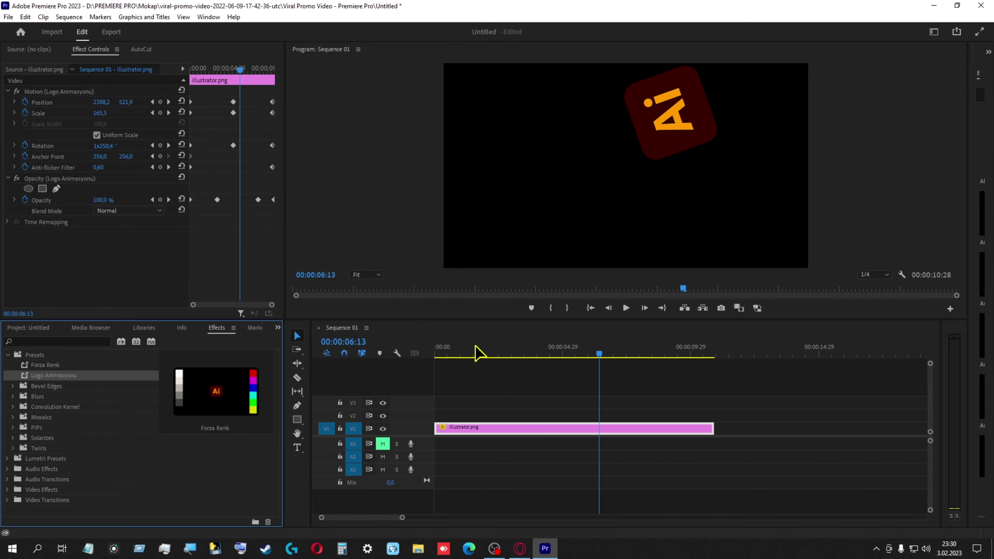
click(934, 5)
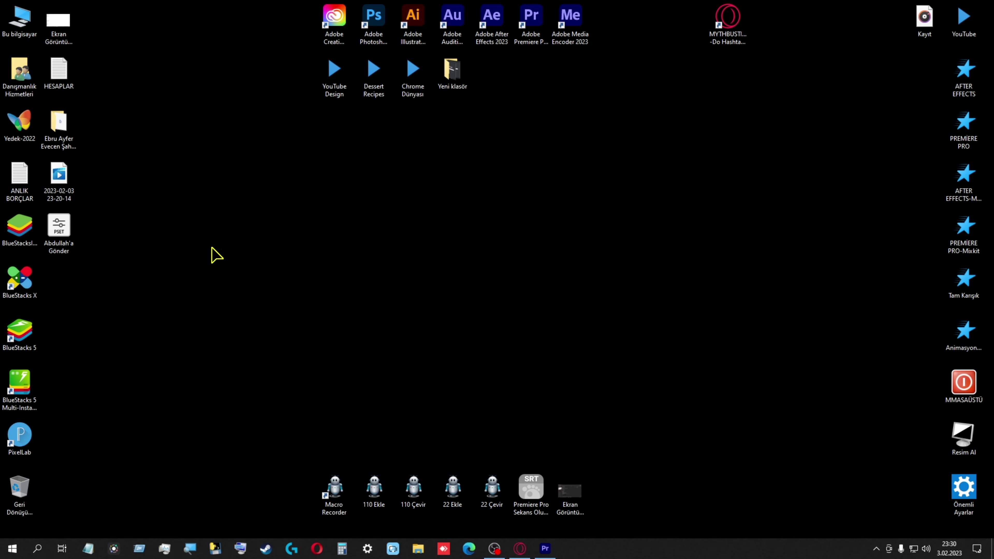
drag(59, 227, 323, 129)
right_click(330, 131)
click(377, 338)
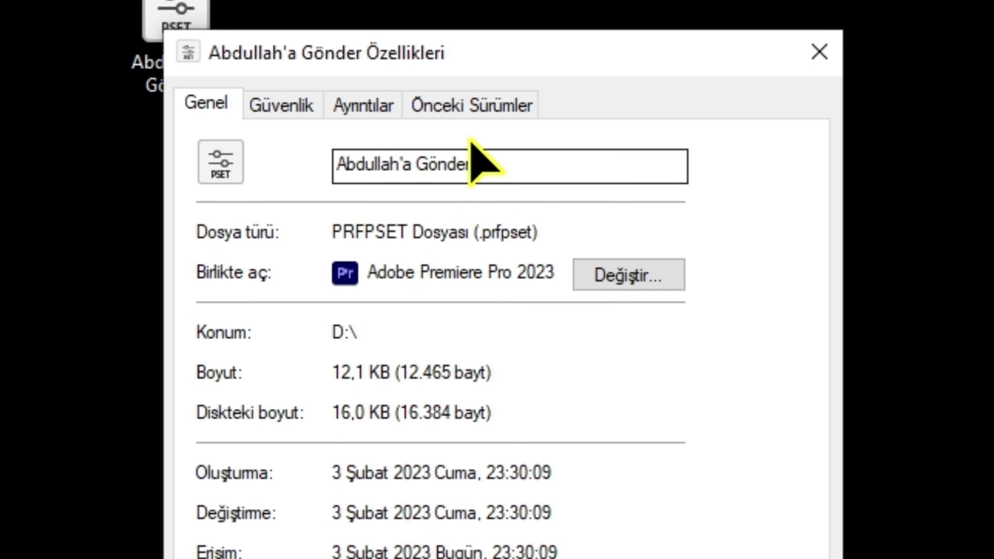
click(820, 52)
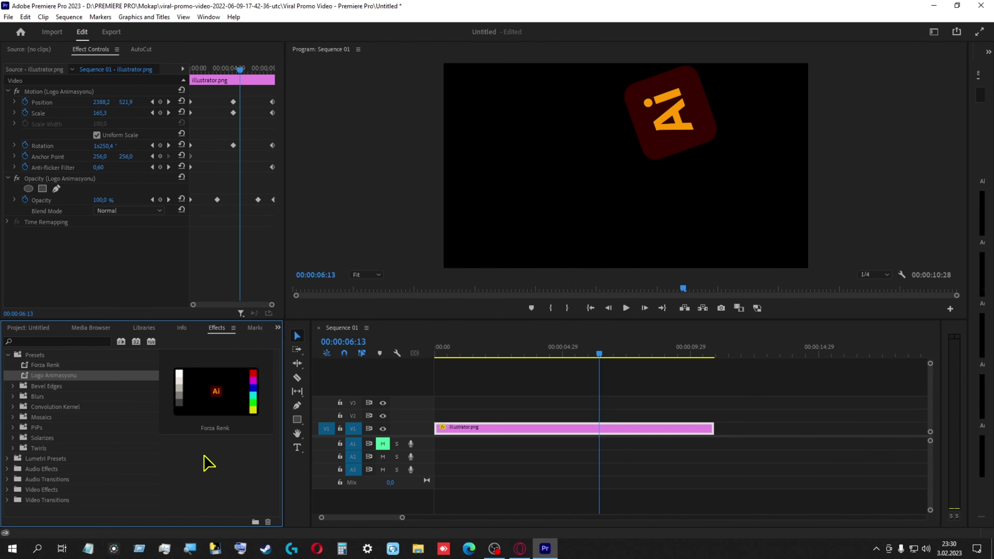
Step: Delete the Logo Animasyonu preset and confirm, leaving only Forza Renk in Presets
right_click(56, 377)
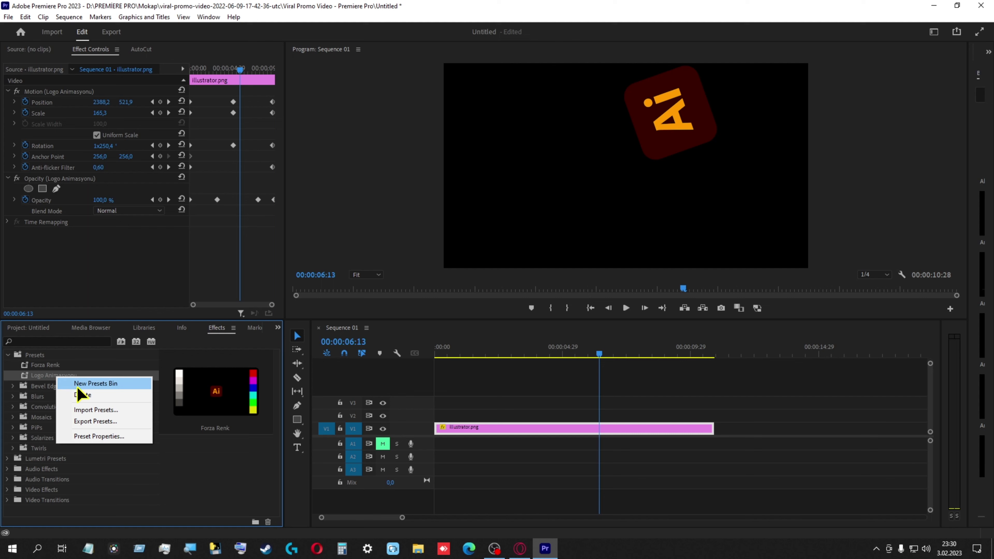
click(83, 394)
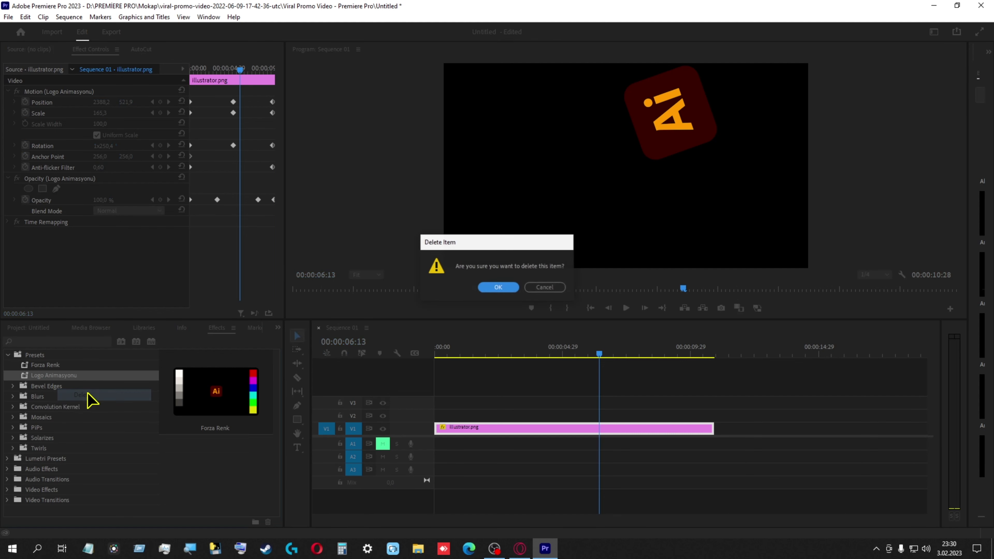
click(494, 290)
drag(548, 353, 591, 356)
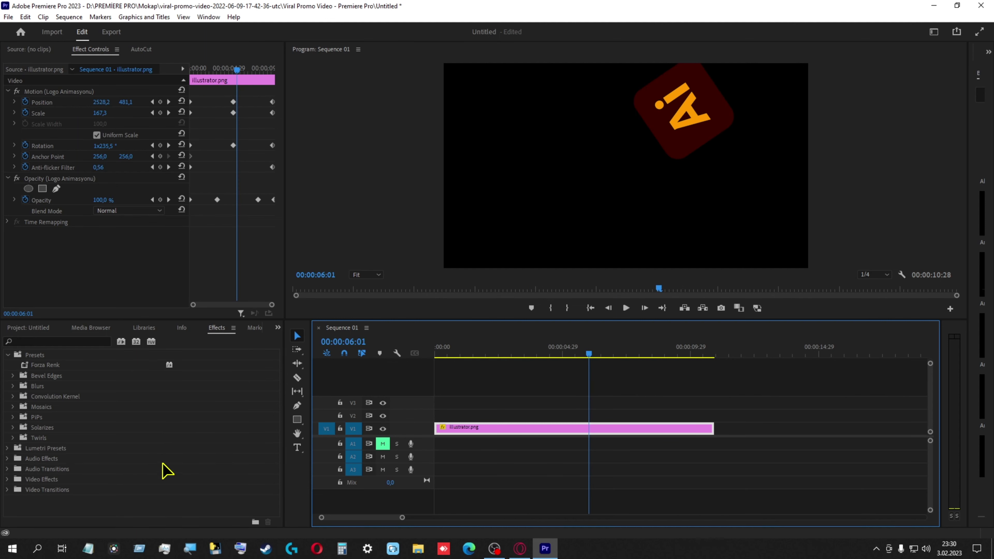
click(116, 388)
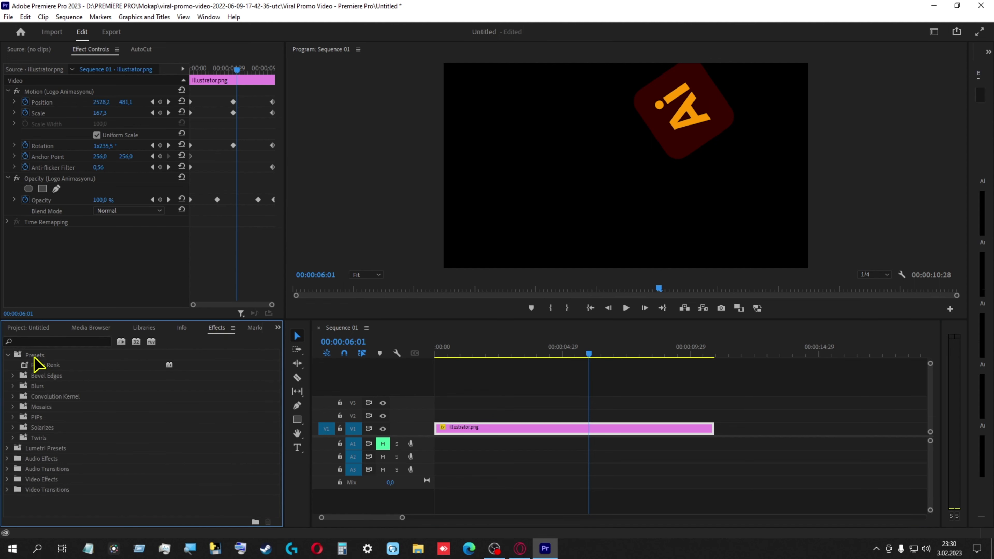
Step: Close the Effects panel and reopen it from the Window menu
click(233, 328)
click(255, 330)
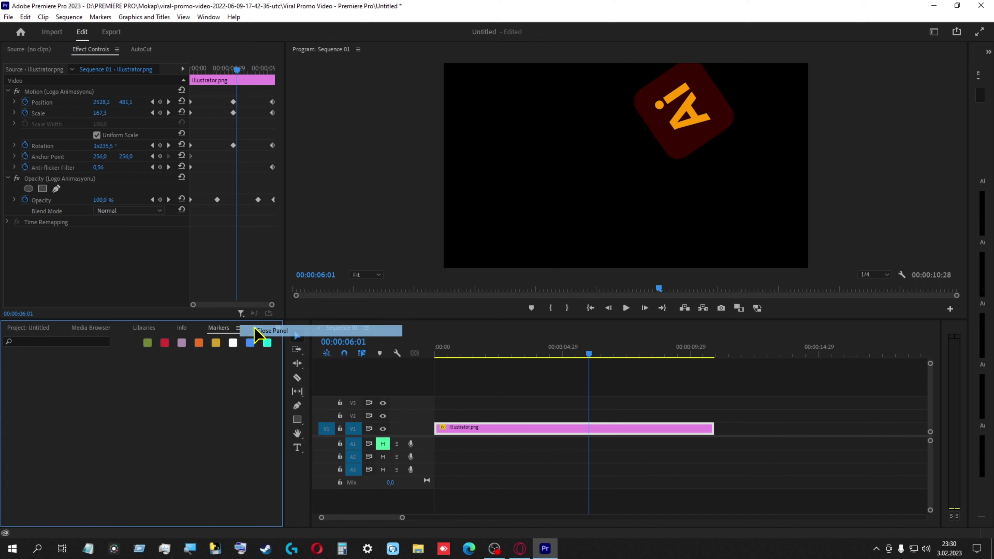
click(209, 17)
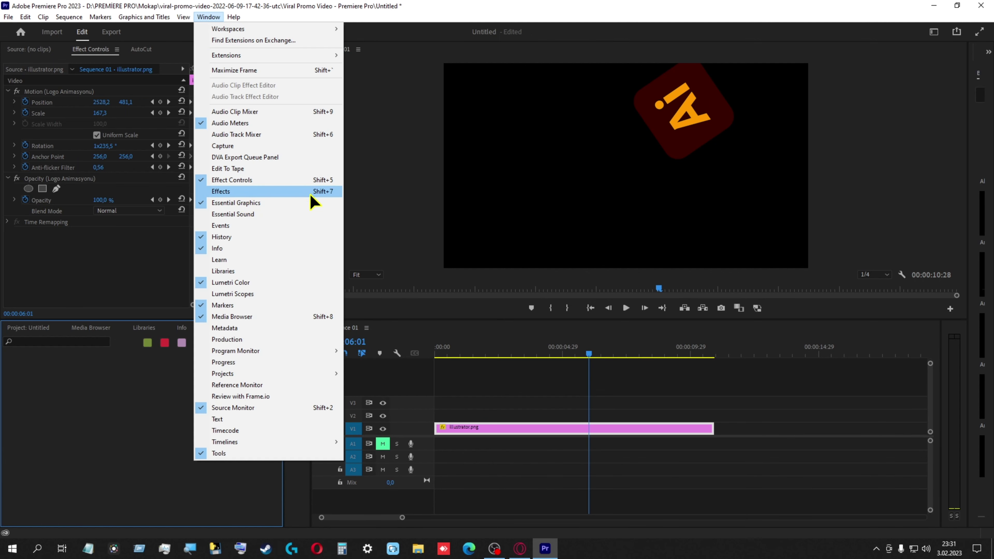
click(229, 191)
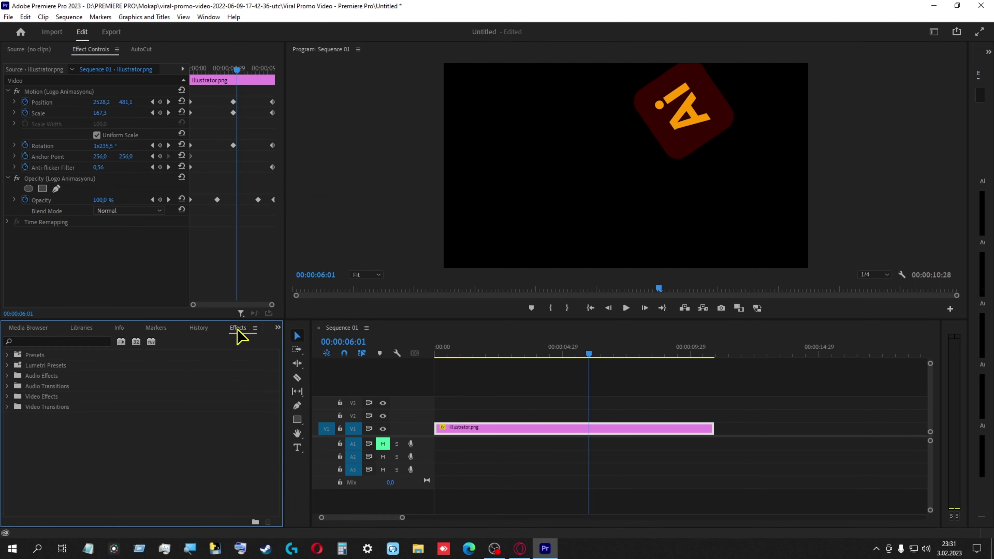
Step: Reset the workspace to its saved layout and select the Presets folder in Effects
click(208, 16)
mouse_move(234, 17)
mouse_move(259, 28)
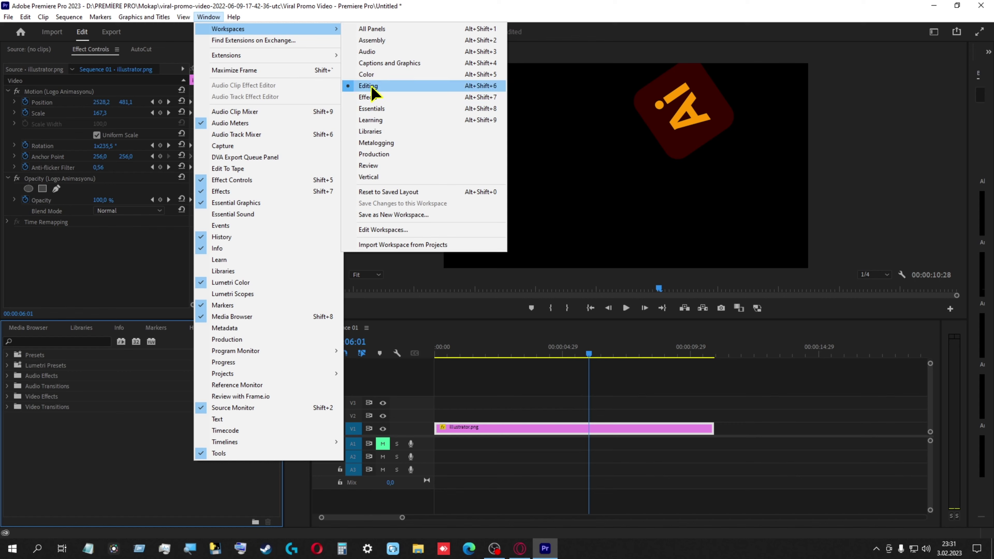
click(395, 192)
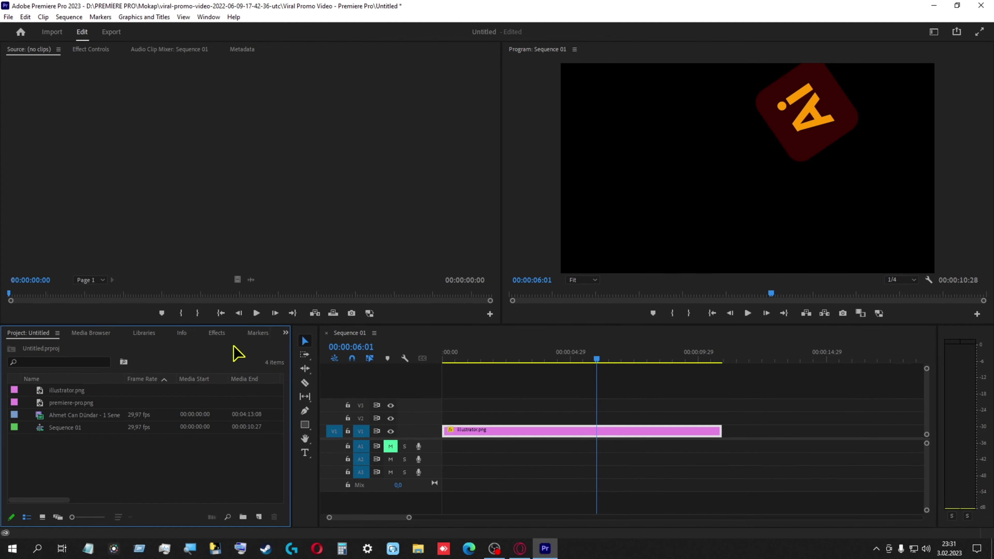
click(216, 333)
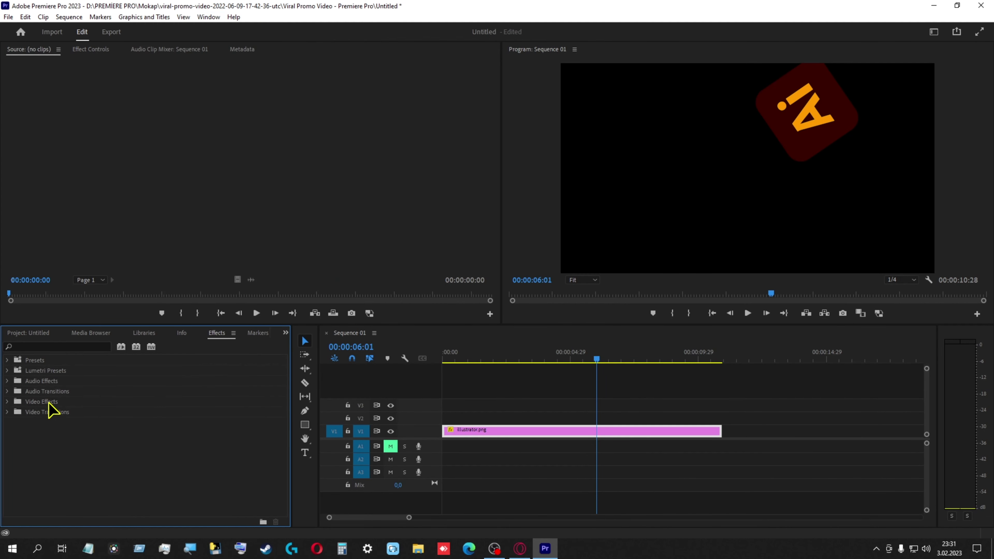
click(36, 361)
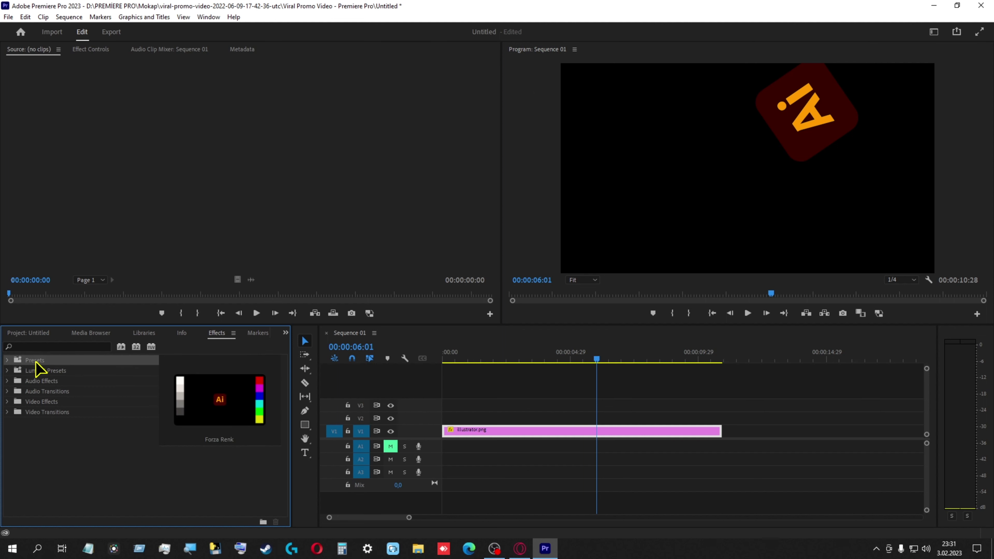
Step: Import the exported .prfpset preset file into the Presets folder
click(8, 361)
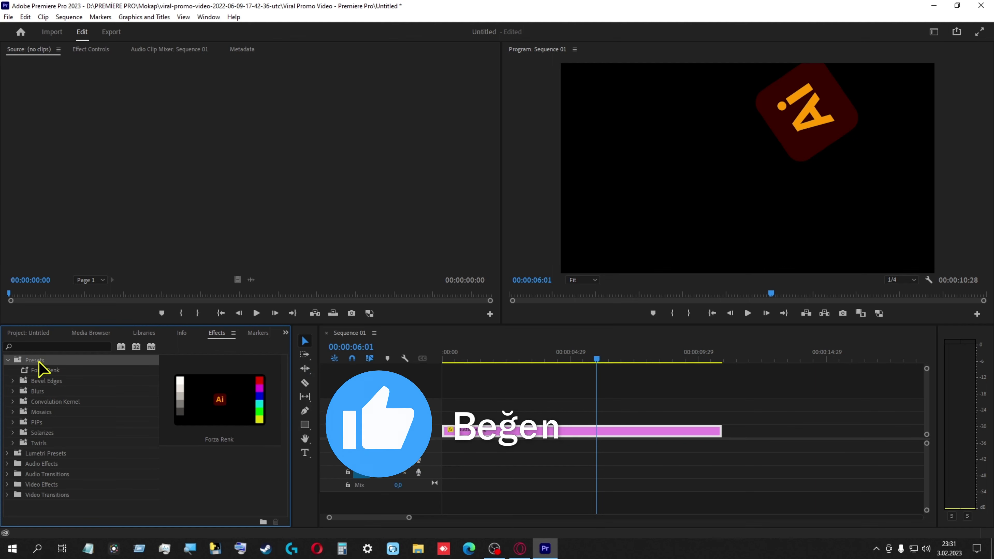
right_click(39, 362)
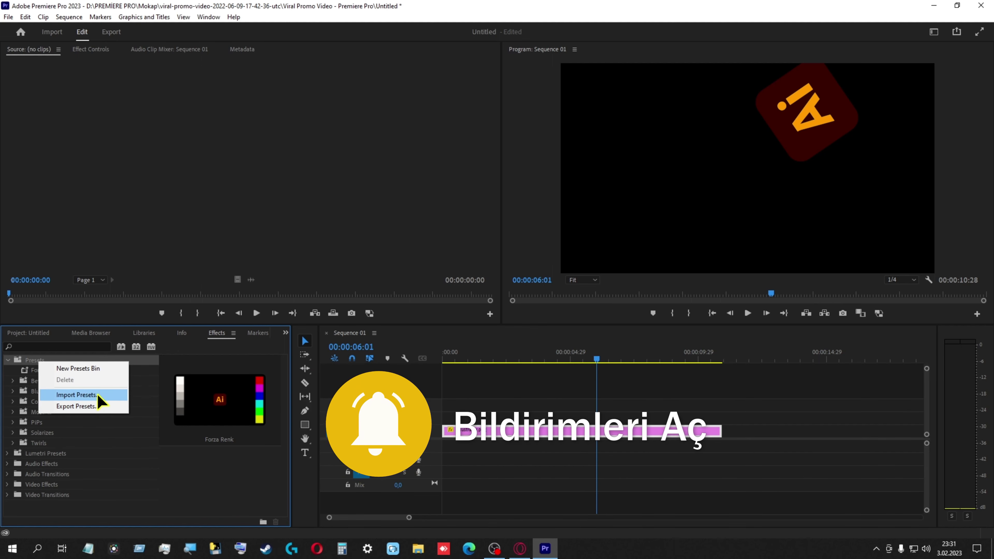
click(95, 395)
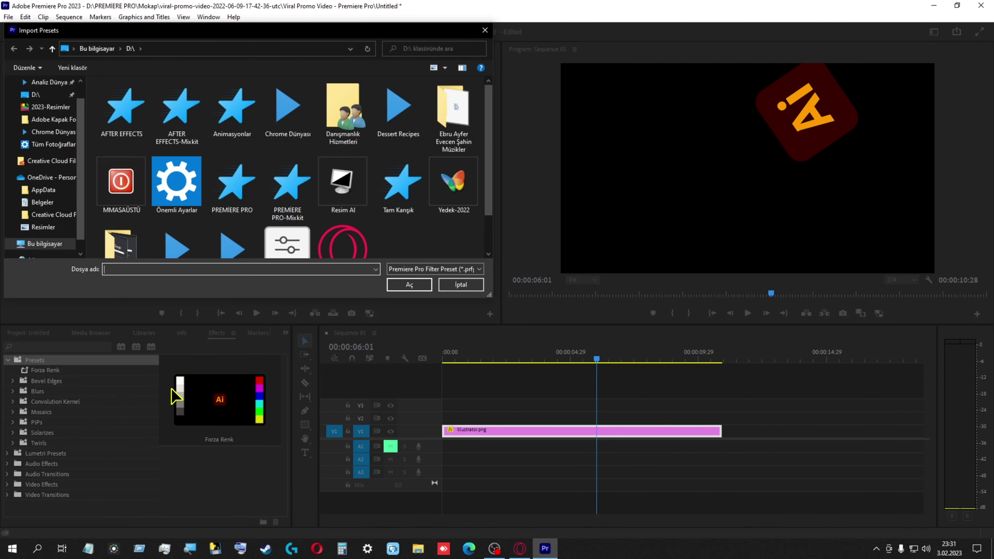
scroll(251, 169, down, 1)
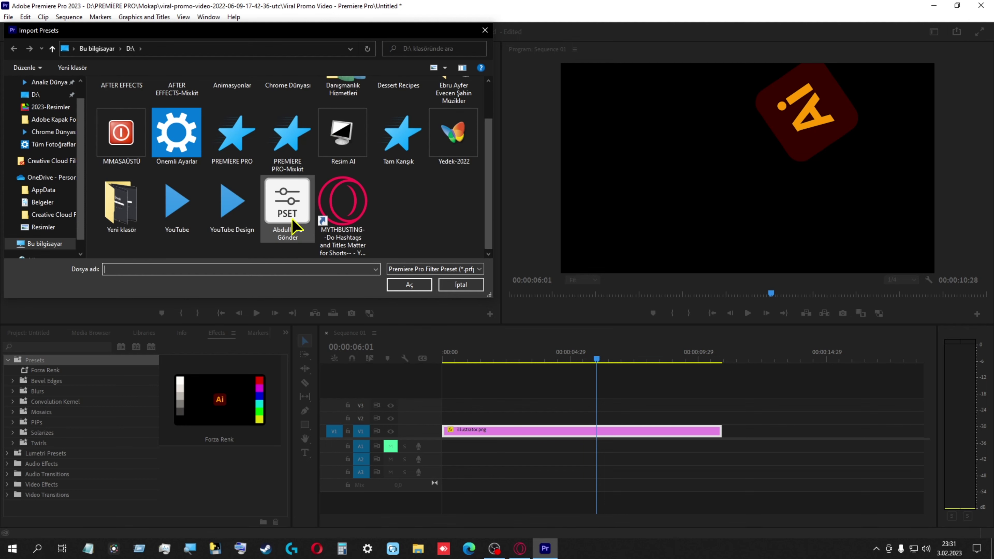
click(294, 201)
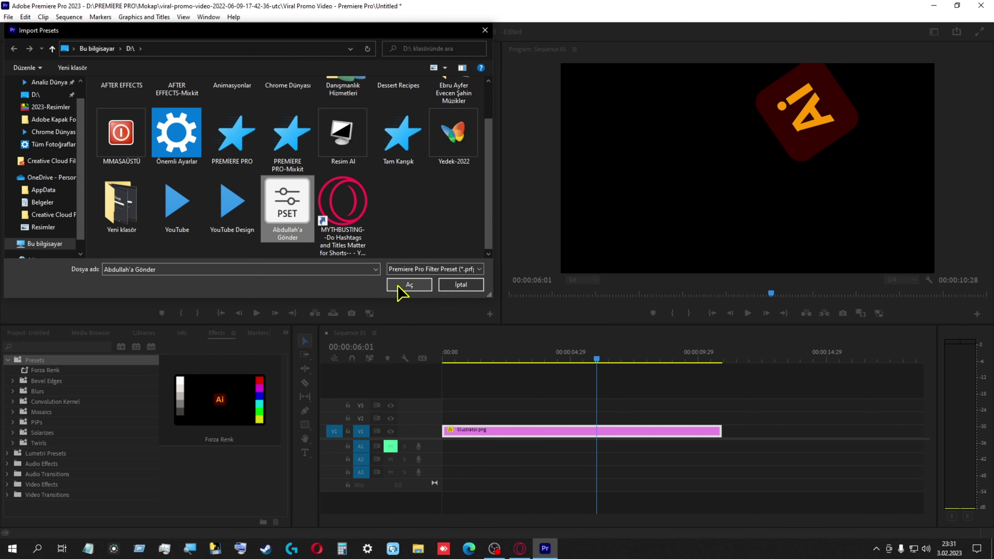
click(403, 288)
Step: Apply the imported Logo Animasyonu preset to the illustrator.png clip
click(54, 382)
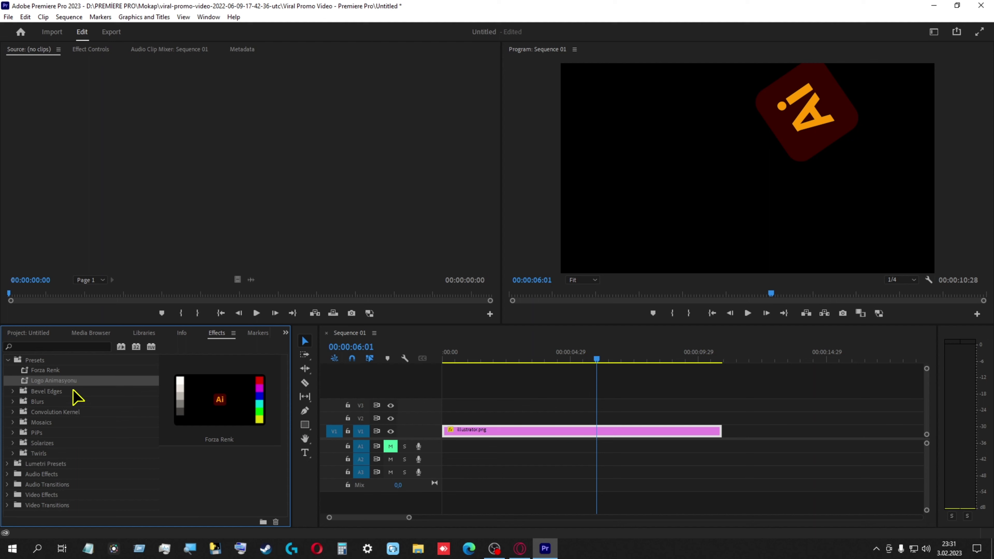
drag(49, 386, 505, 429)
click(509, 359)
Step: Reset the clip's Motion effect in Effect Controls and delete its keyframes
click(83, 51)
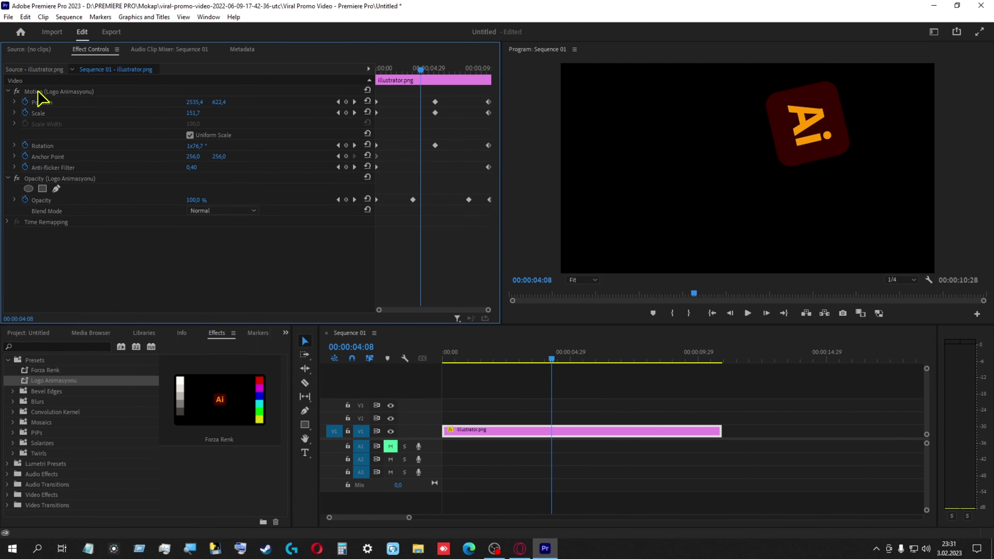
click(39, 92)
click(367, 89)
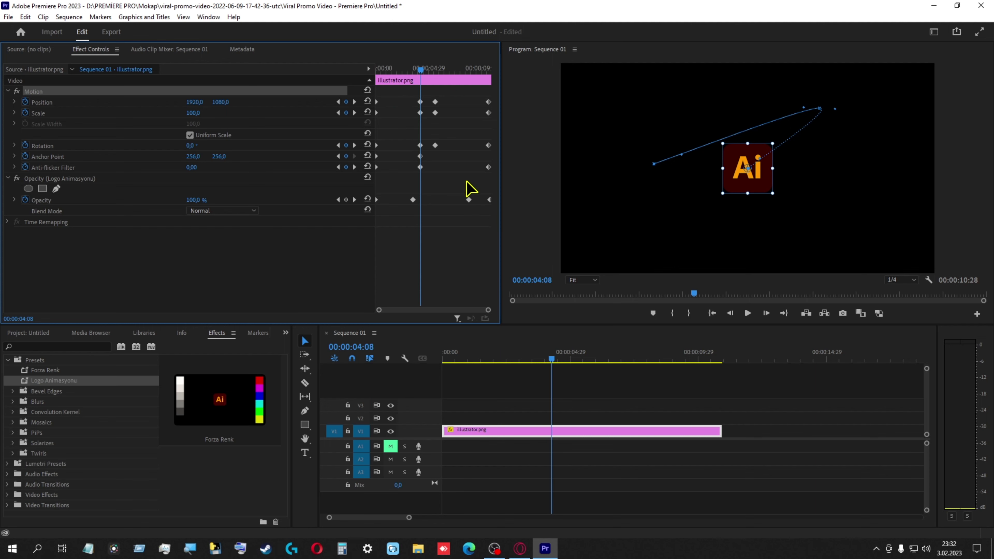
click(462, 246)
key(Delete)
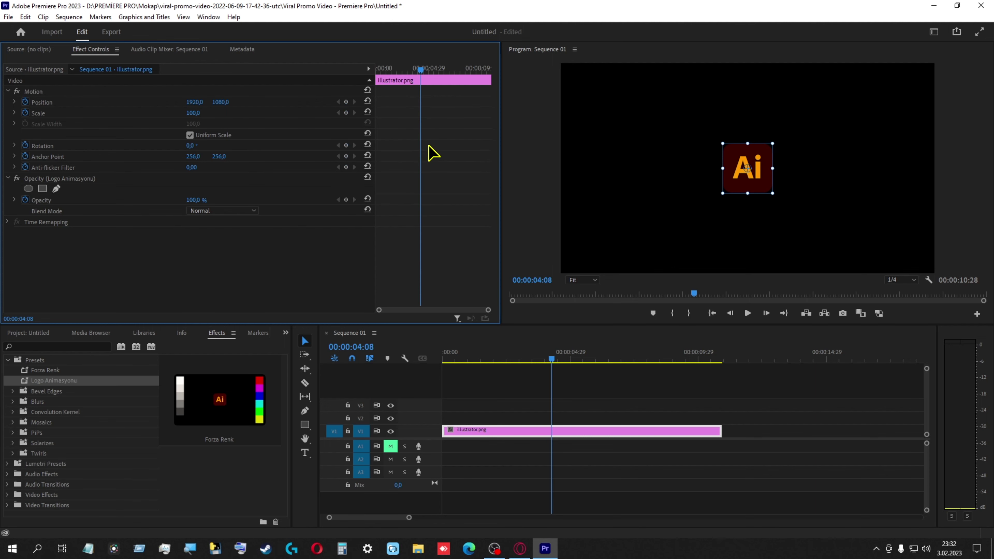
Step: Reapply Logo Animasyonu to the illustrator.png clip
mouse_move(524, 355)
mouse_down()
mouse_move(673, 354)
mouse_move(444, 355)
mouse_up()
click(613, 406)
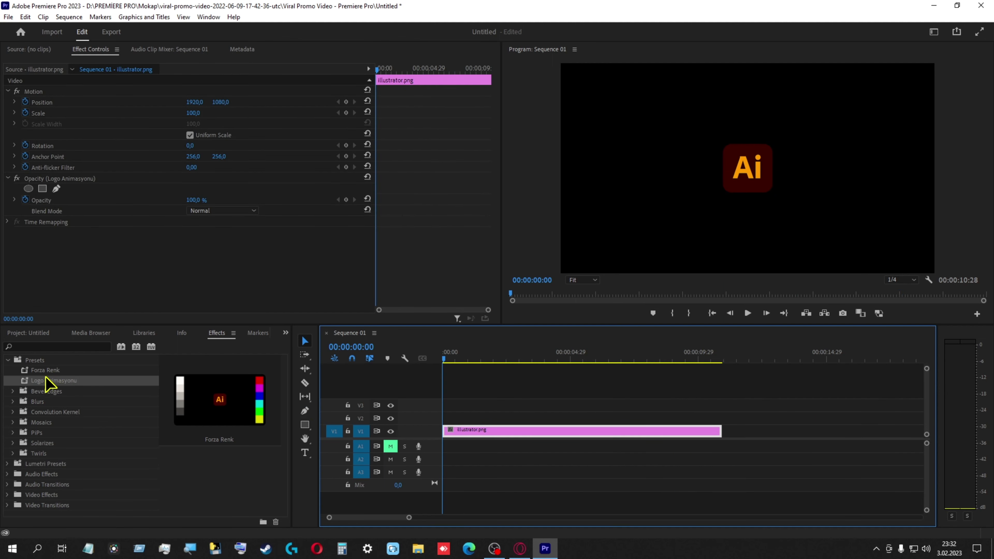
drag(46, 381, 519, 430)
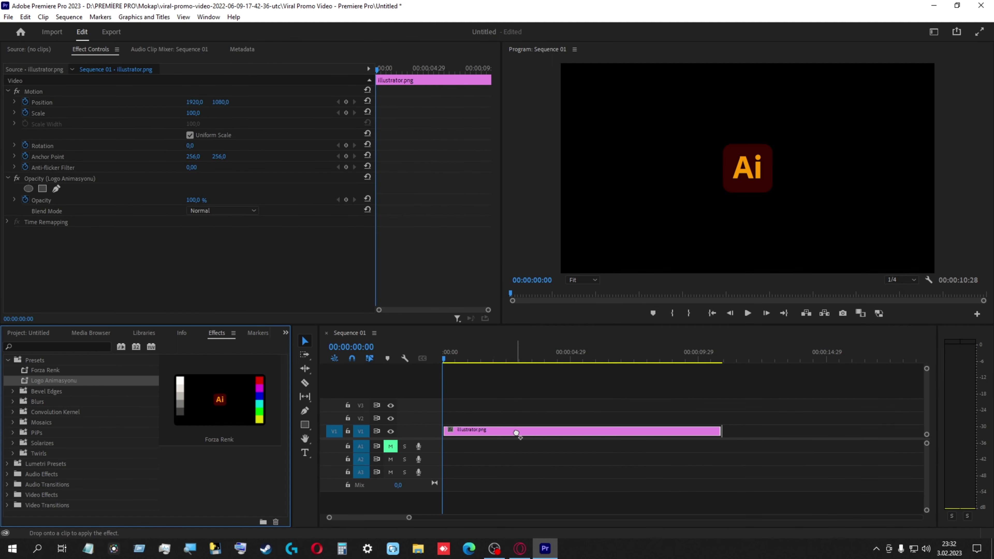
Step: Preview the logo animation and check the frames at 00:00:03:18 and 00:00:03:28
click(747, 313)
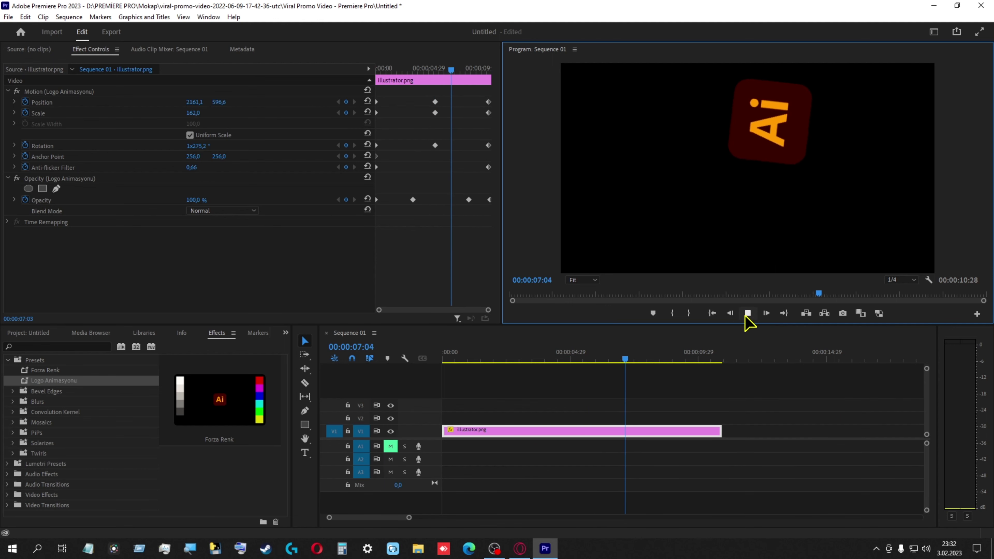
click(748, 313)
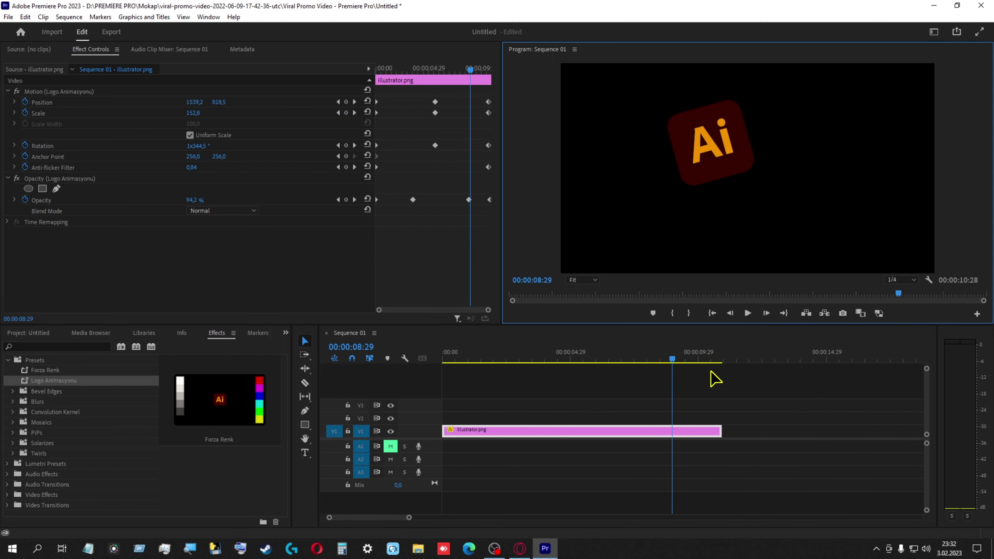
right_click(54, 379)
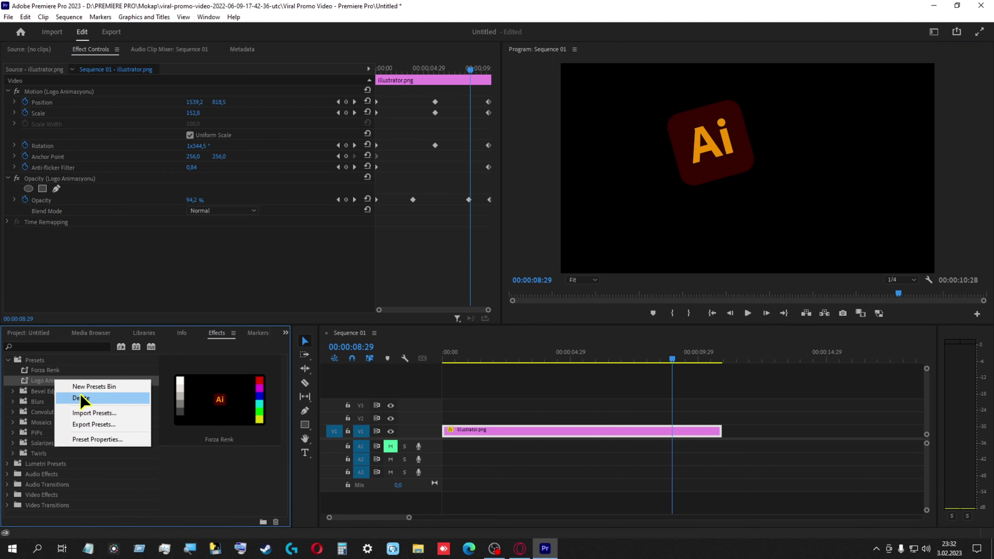
click(535, 357)
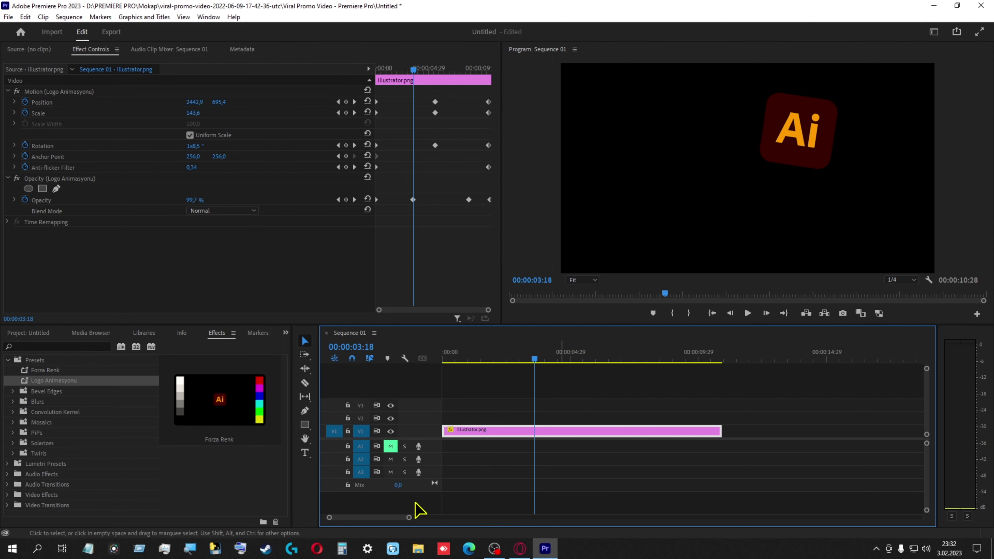
click(255, 277)
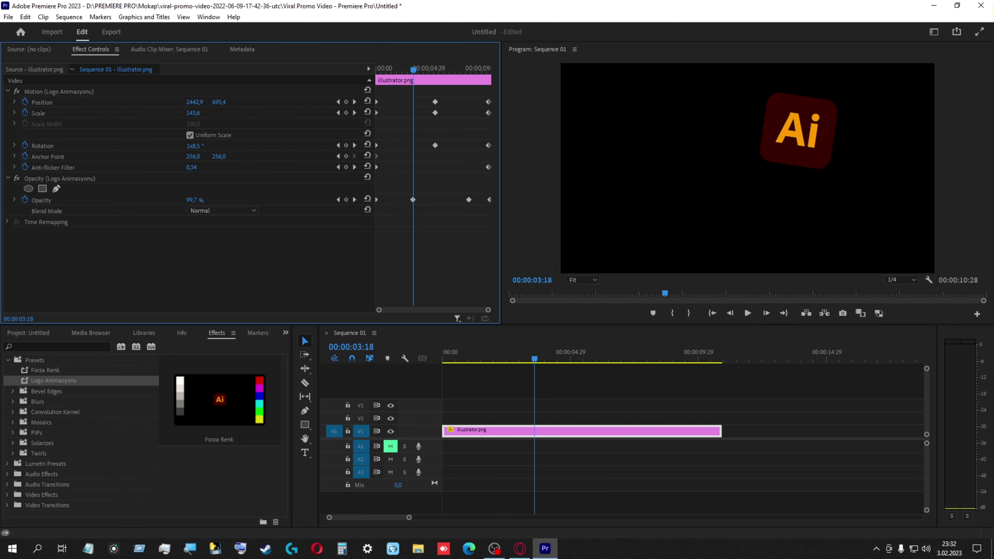
click(542, 360)
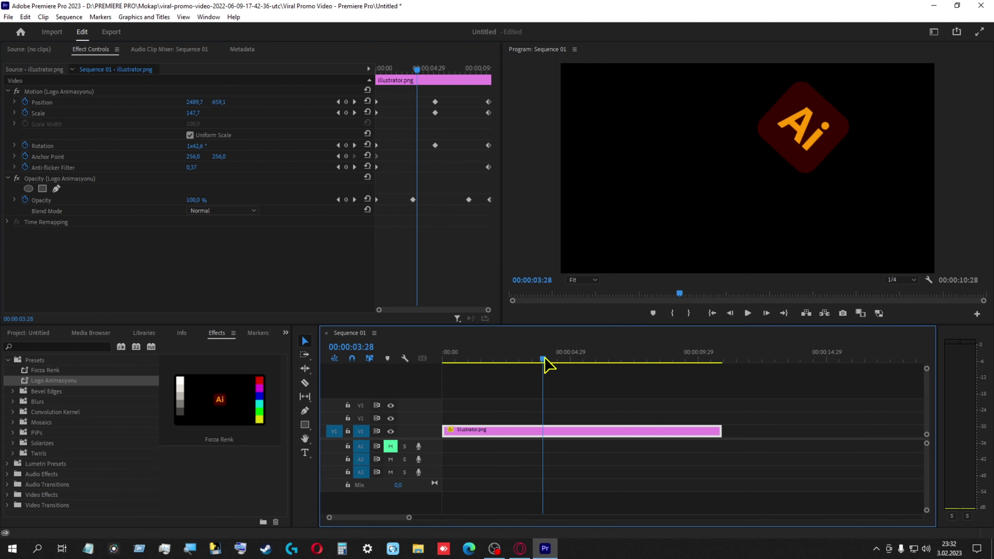